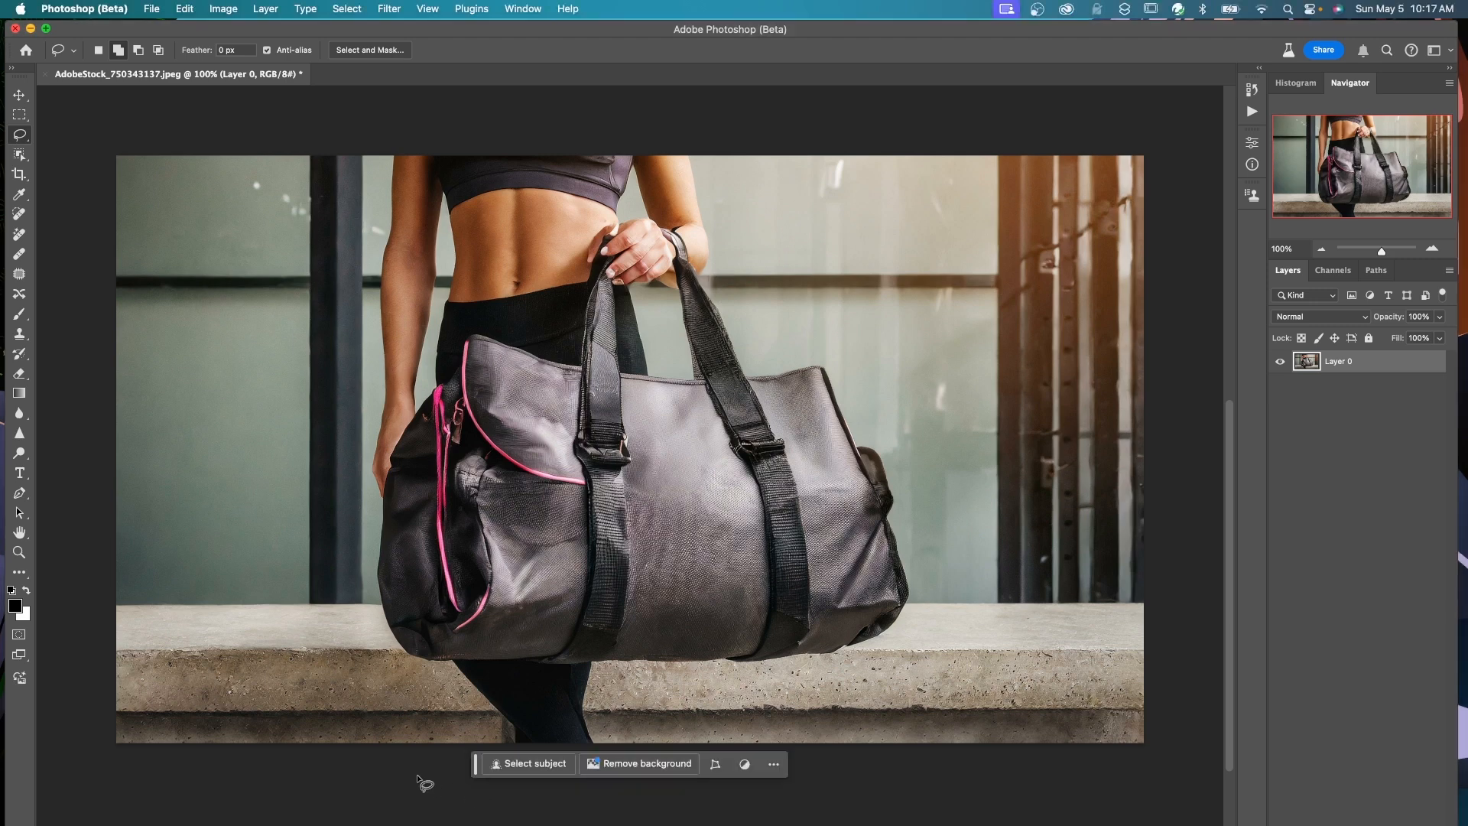
With the Contextual Task Bar shown, draw a freehand lasso selection around the gym bag and the lower part of its handles
click(523, 9)
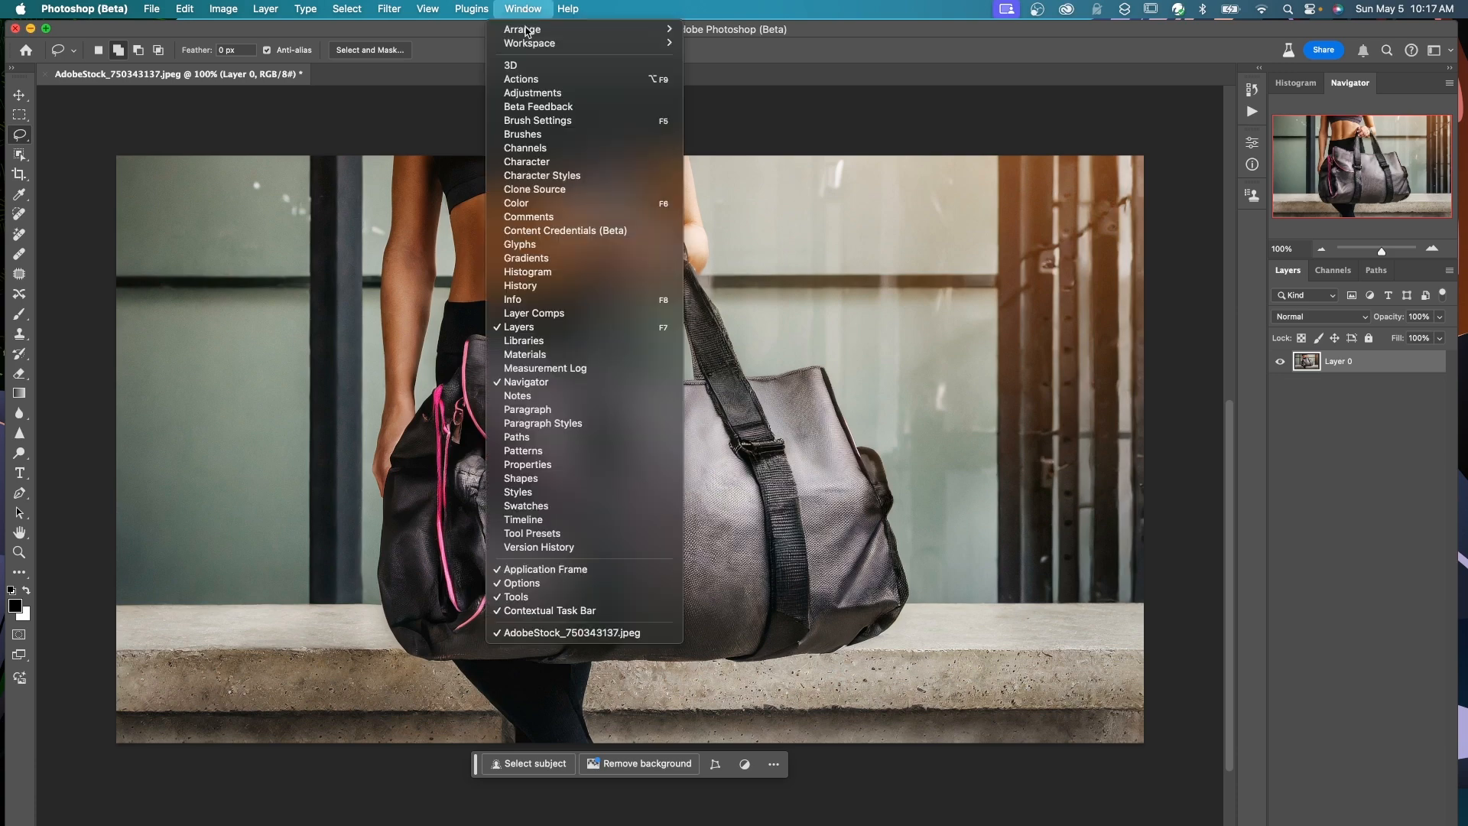
click(536, 611)
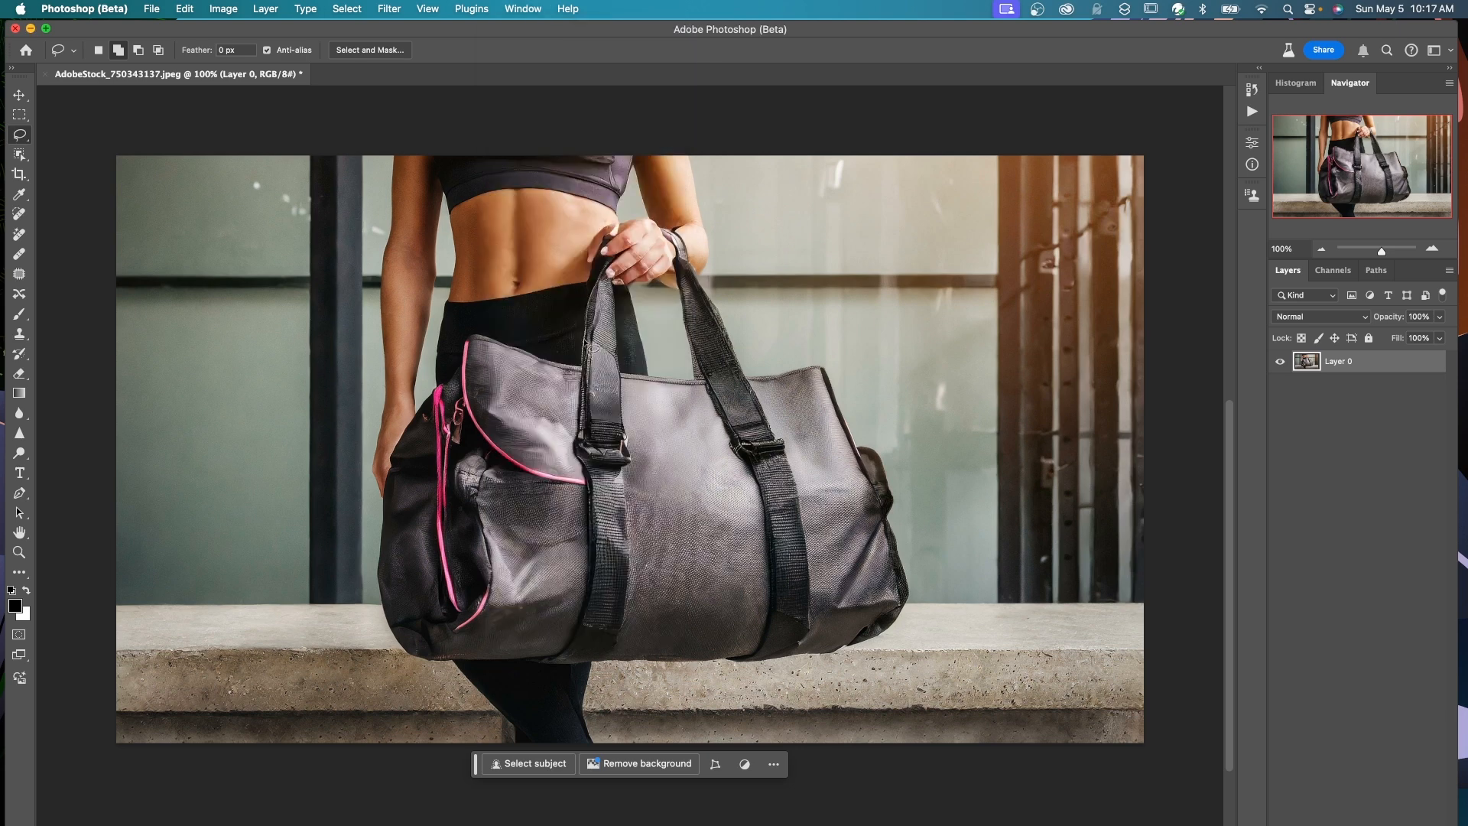
mouse_move(464, 330)
mouse_down()
mouse_move(391, 415)
mouse_move(357, 599)
mouse_move(385, 664)
mouse_move(420, 682)
mouse_move(790, 689)
mouse_move(585, 306)
mouse_up()
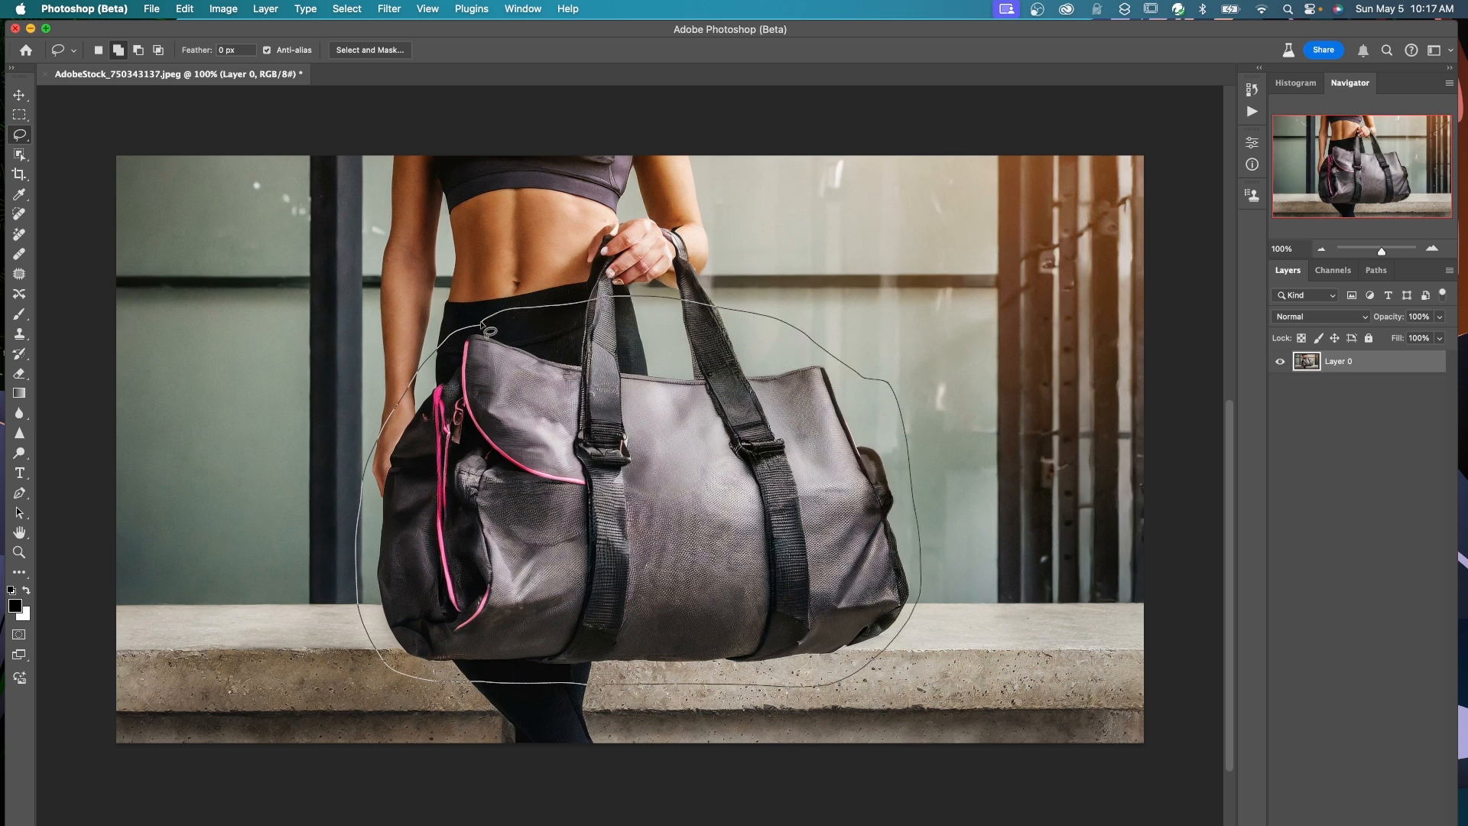
drag(482, 326, 482, 325)
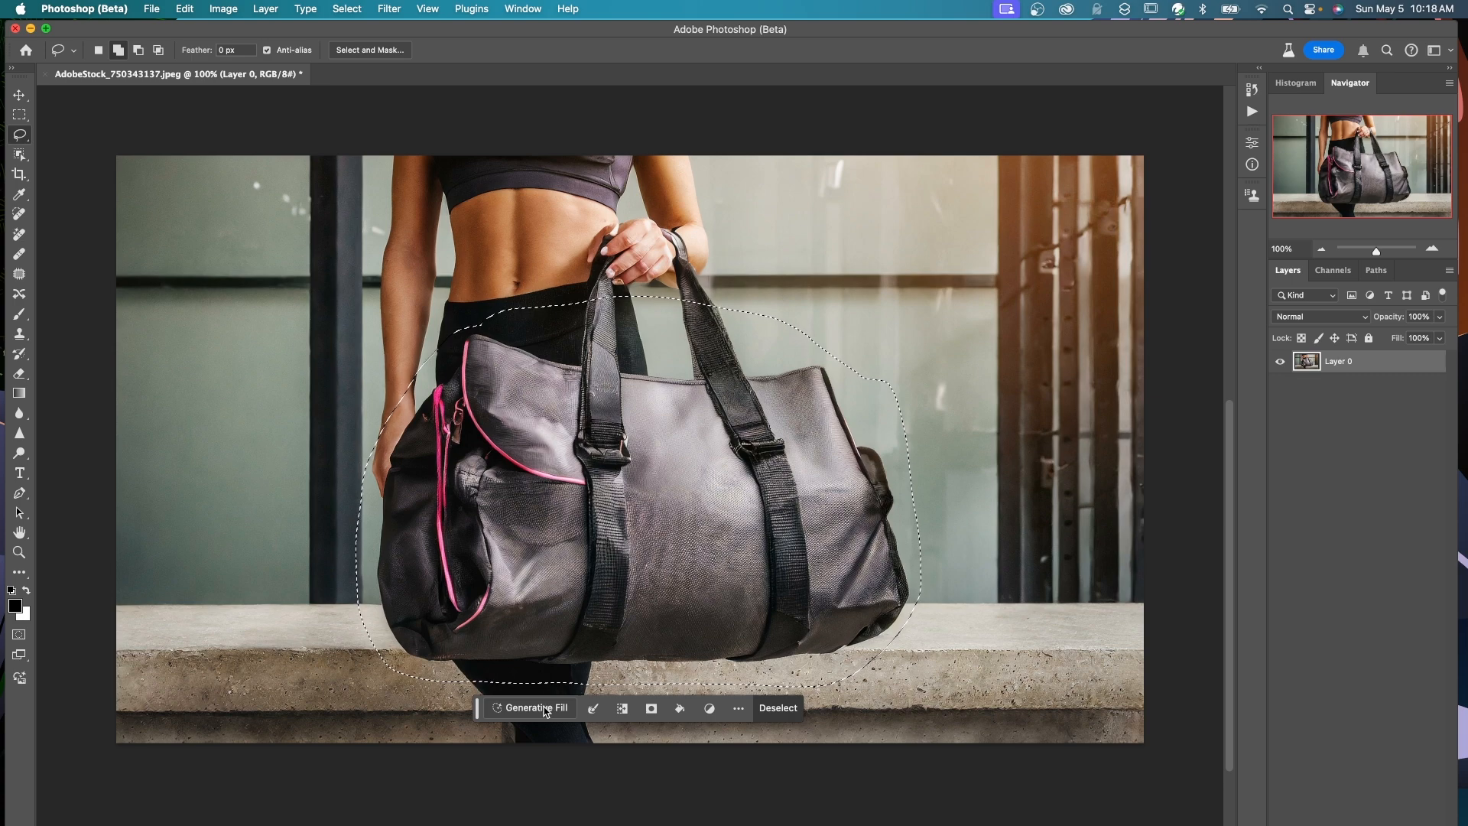
Run Generative Fill on the bag selection with AdobeStock_750343117.jpeg as the reference image and an empty prompt
click(546, 712)
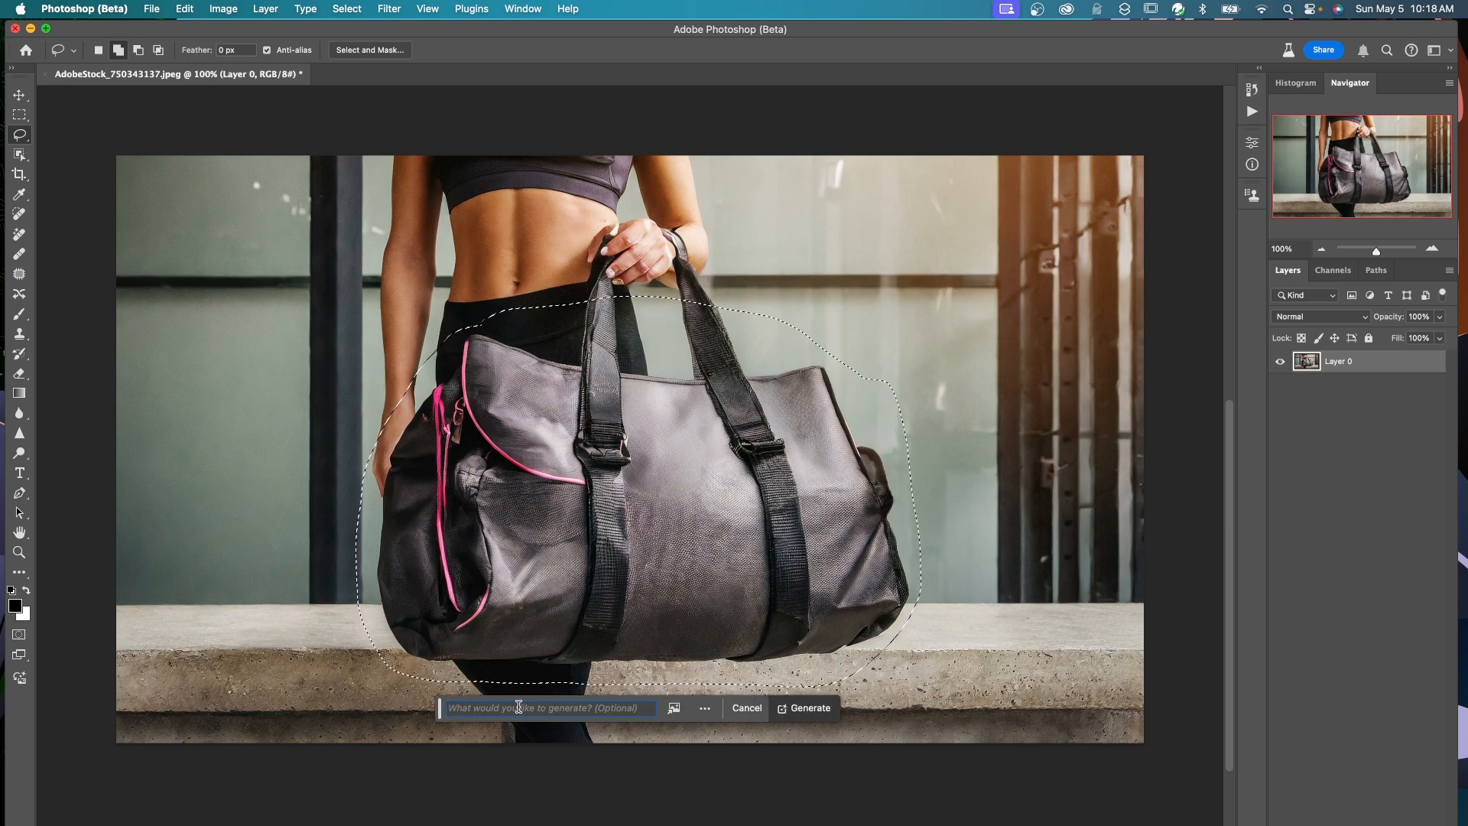
click(676, 710)
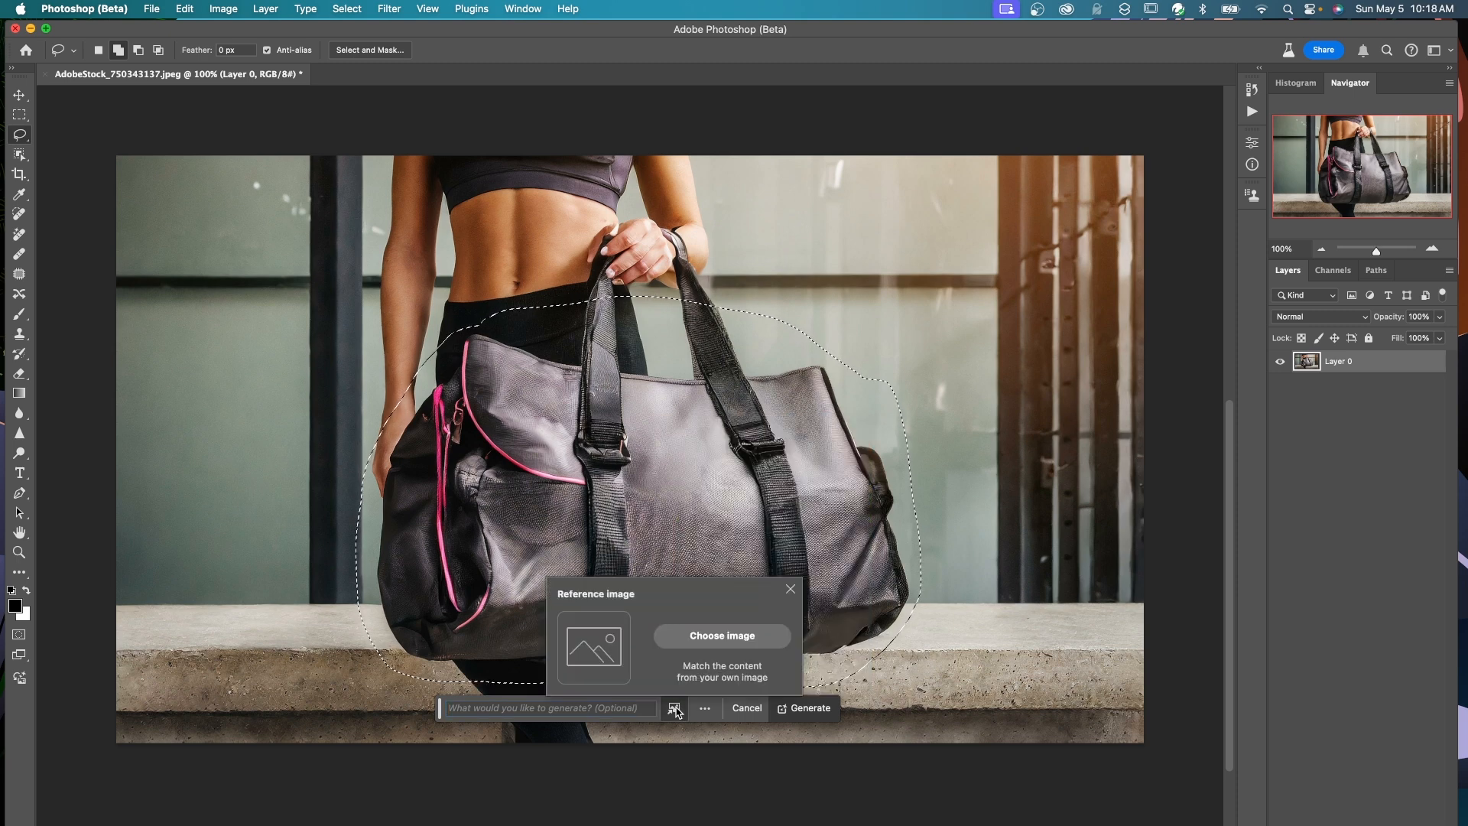
click(709, 637)
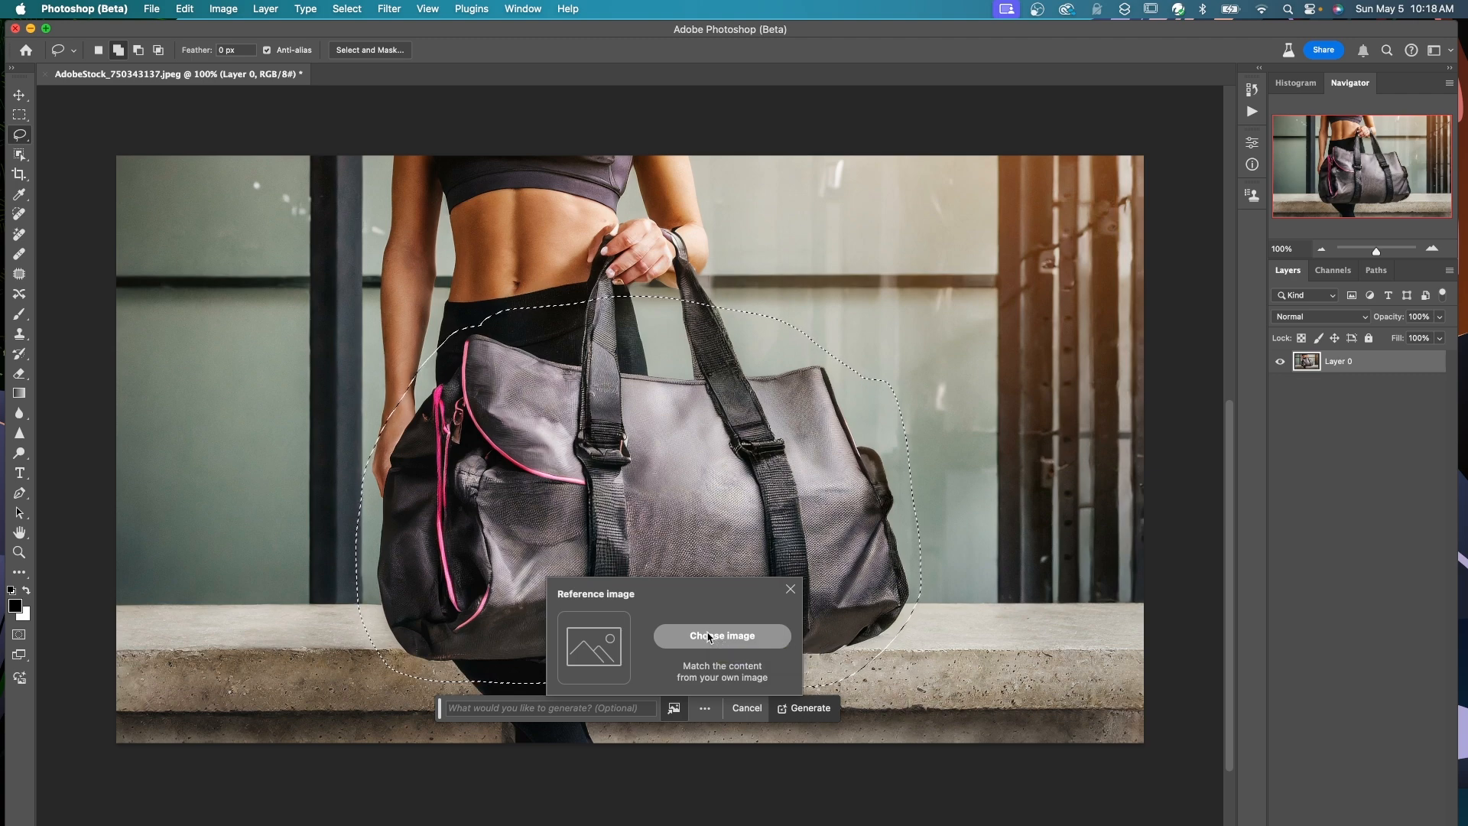
click(665, 135)
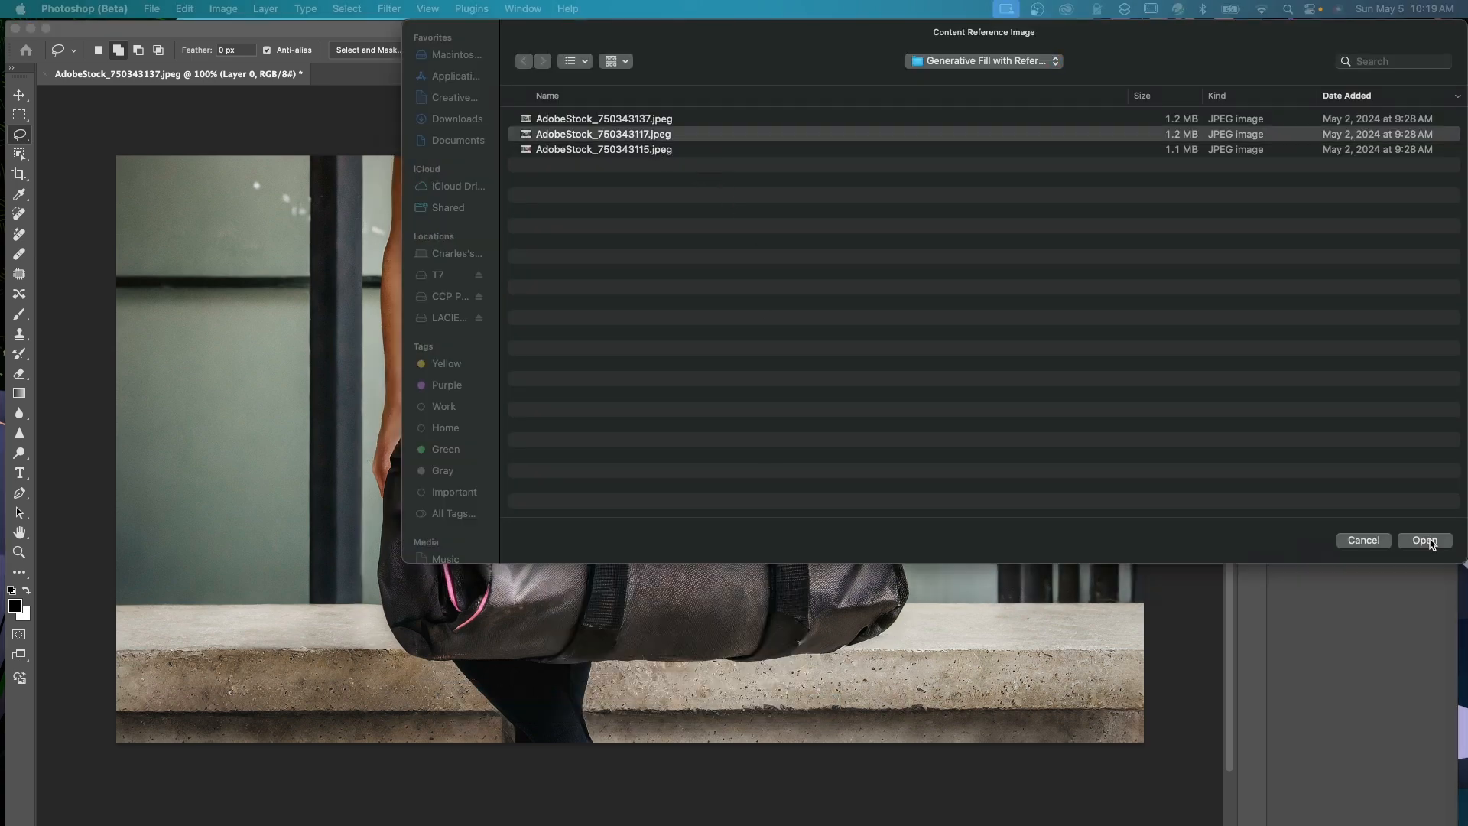
click(1426, 541)
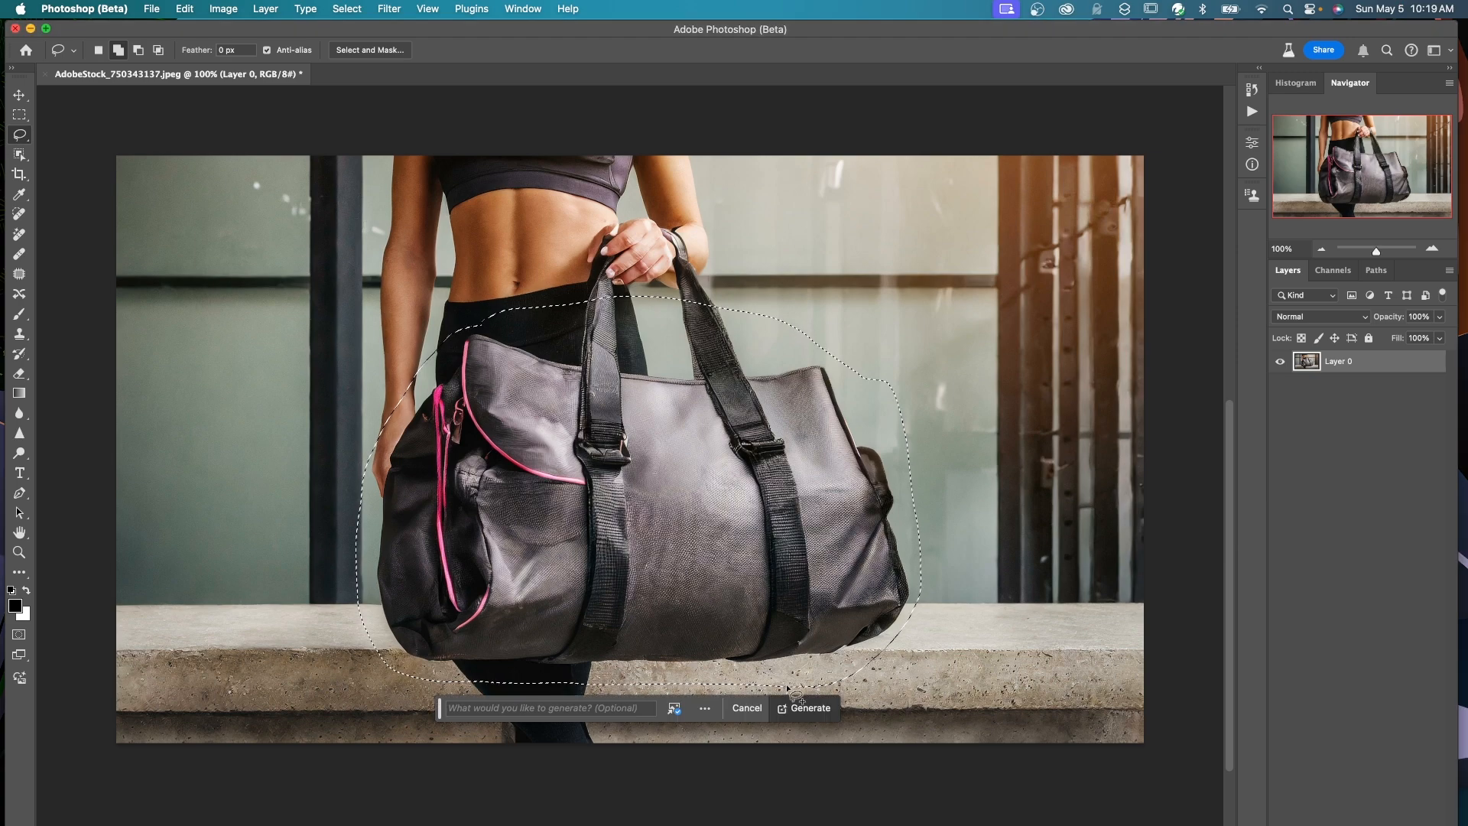
click(799, 709)
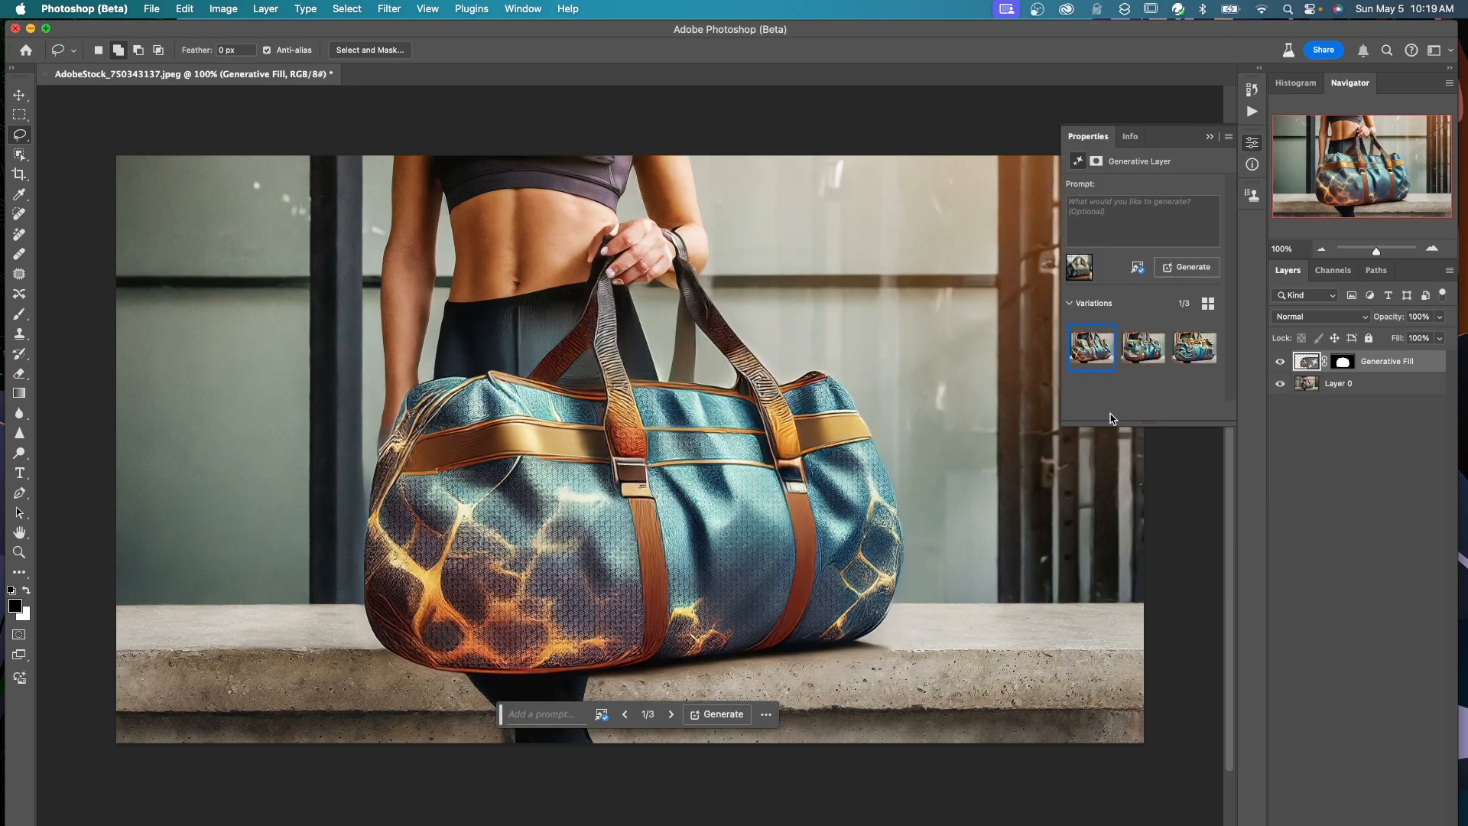
Compare the three generated bag variations on the canvas and return to the first one
click(1143, 350)
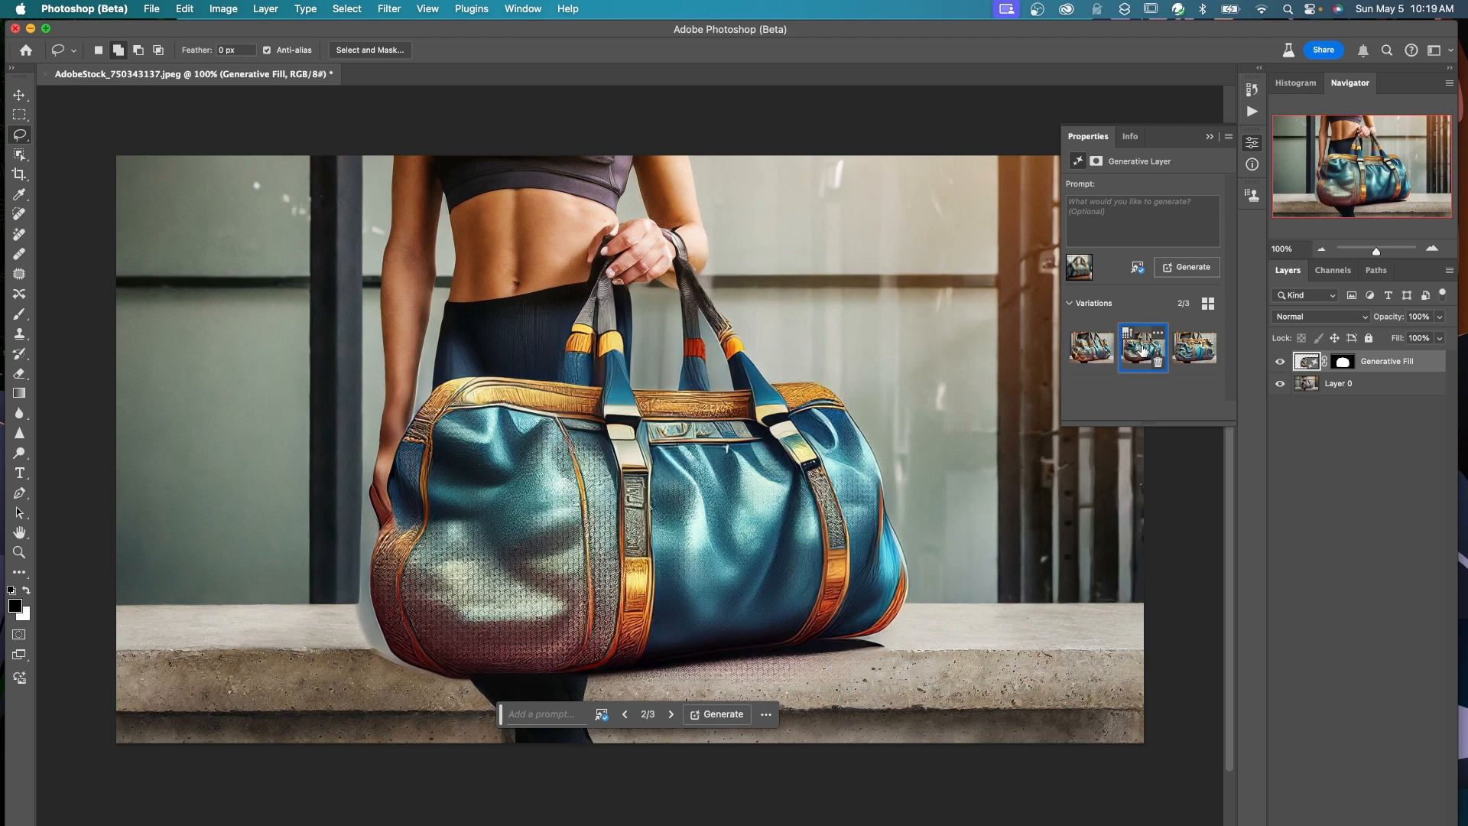
click(1178, 349)
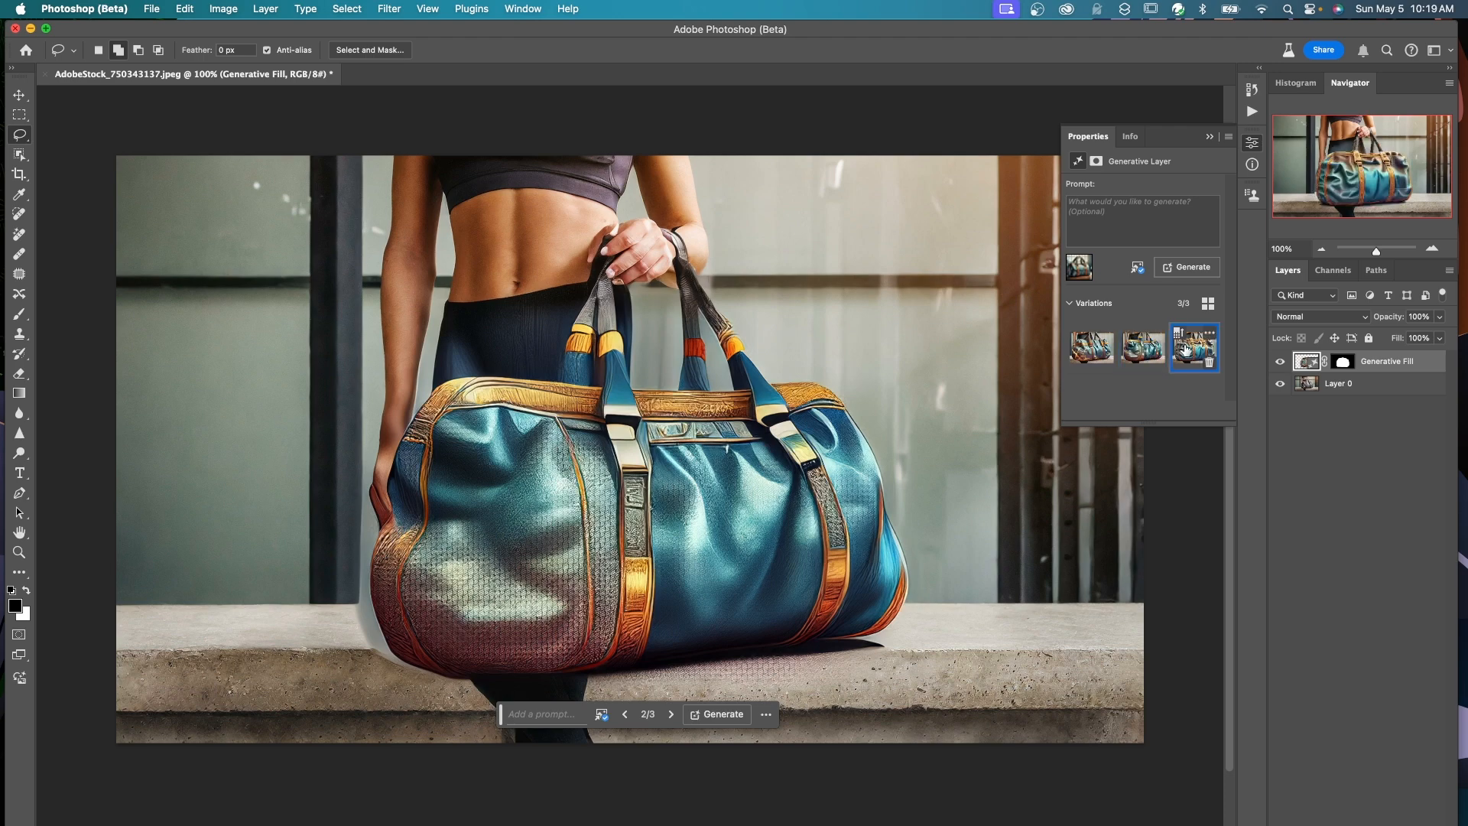
click(1142, 351)
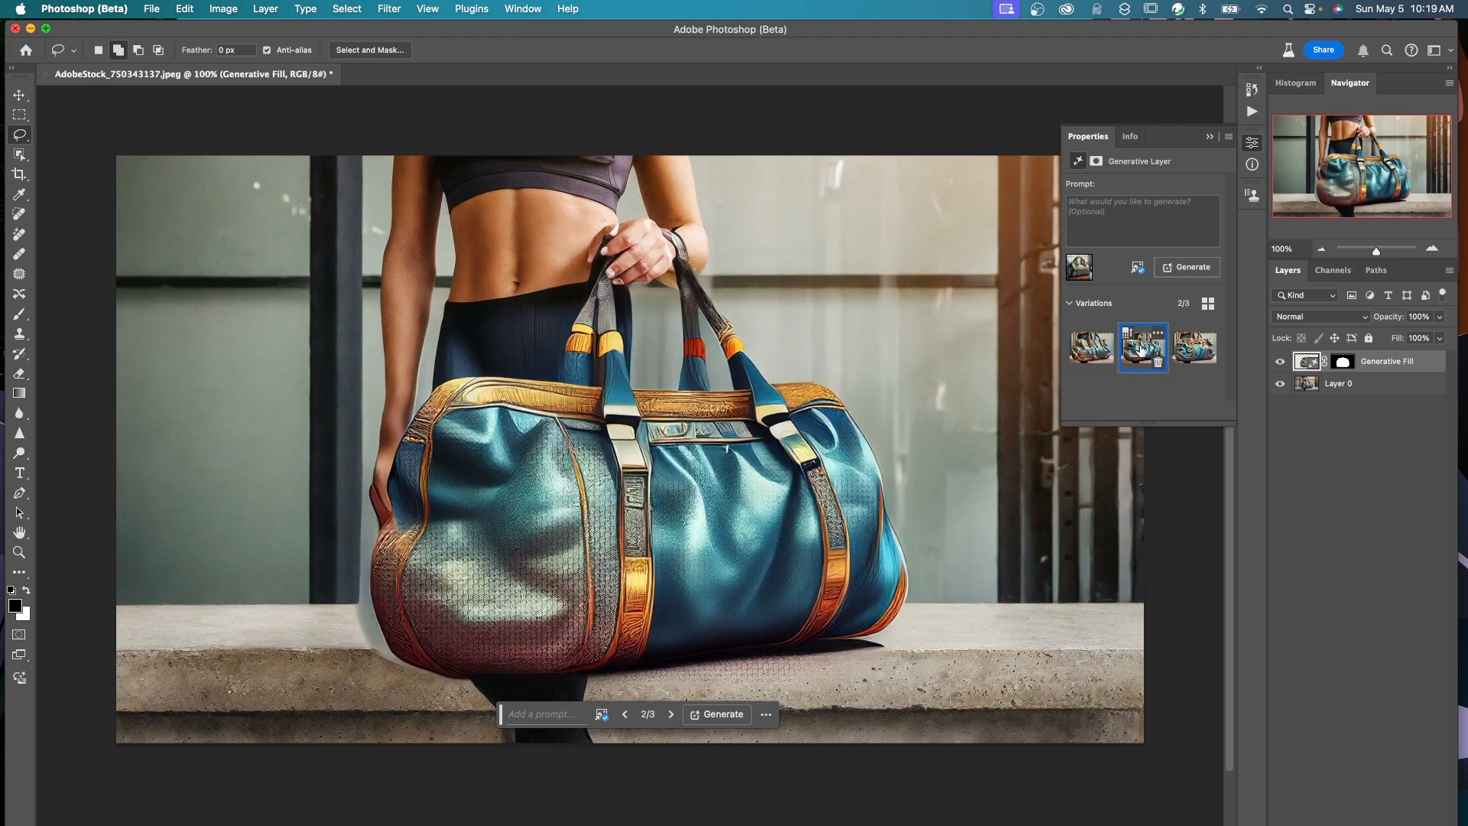
click(1098, 353)
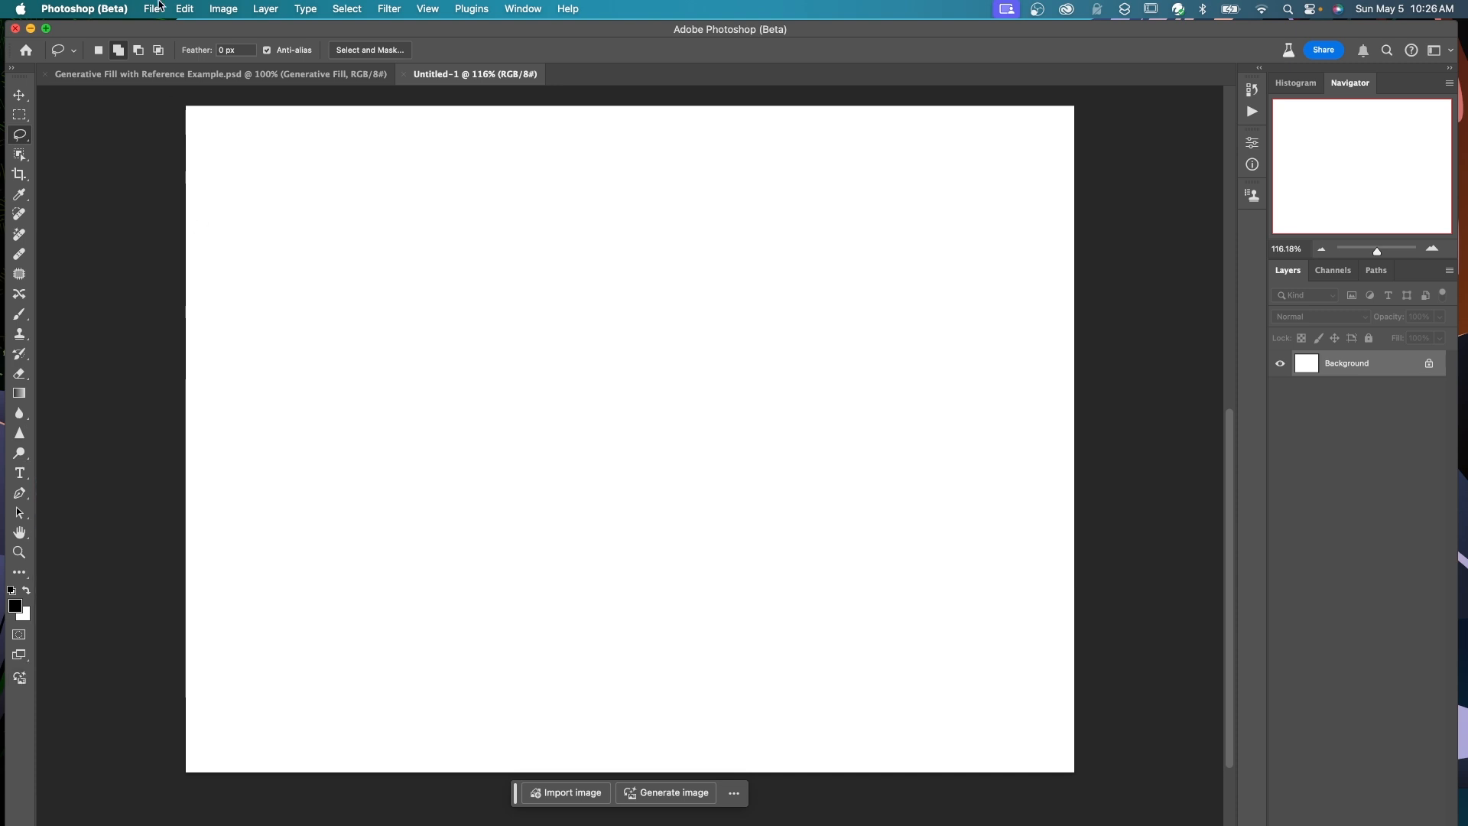
Set up Generate Image for the blank document with the prompt "2 Tigers in the Jungle" and the Photo content type
click(186, 10)
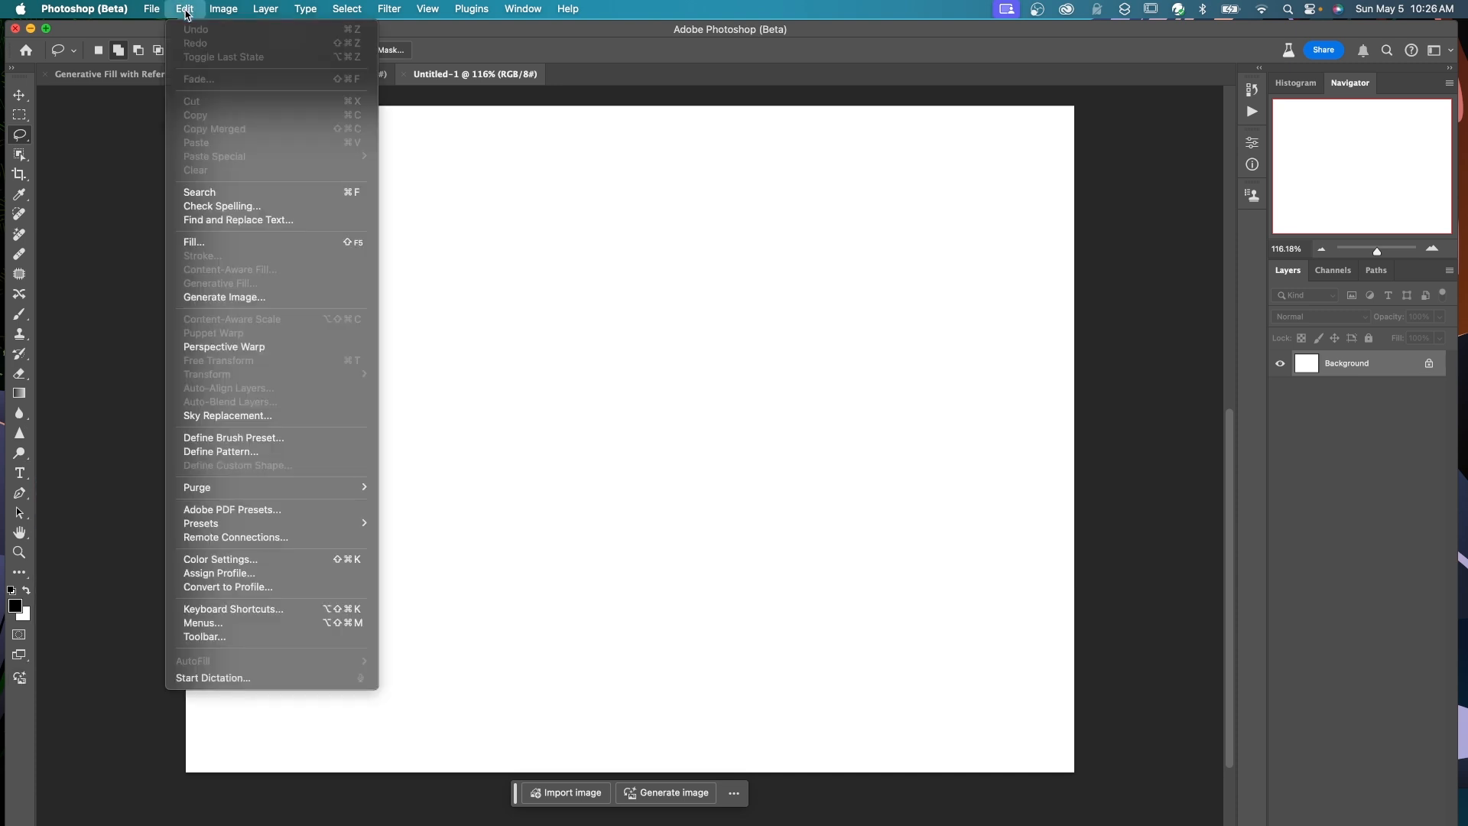
click(451, 799)
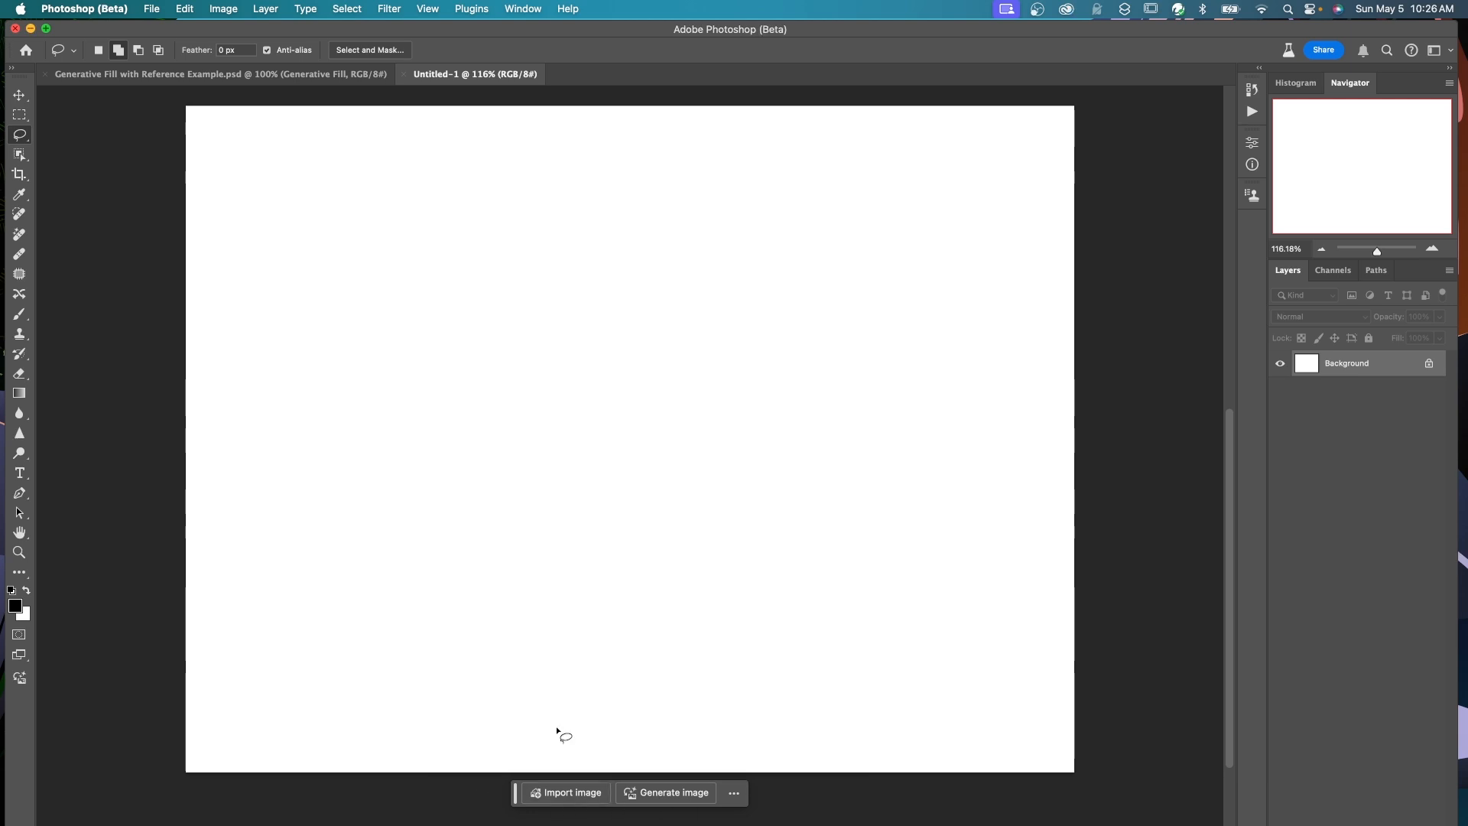
click(649, 793)
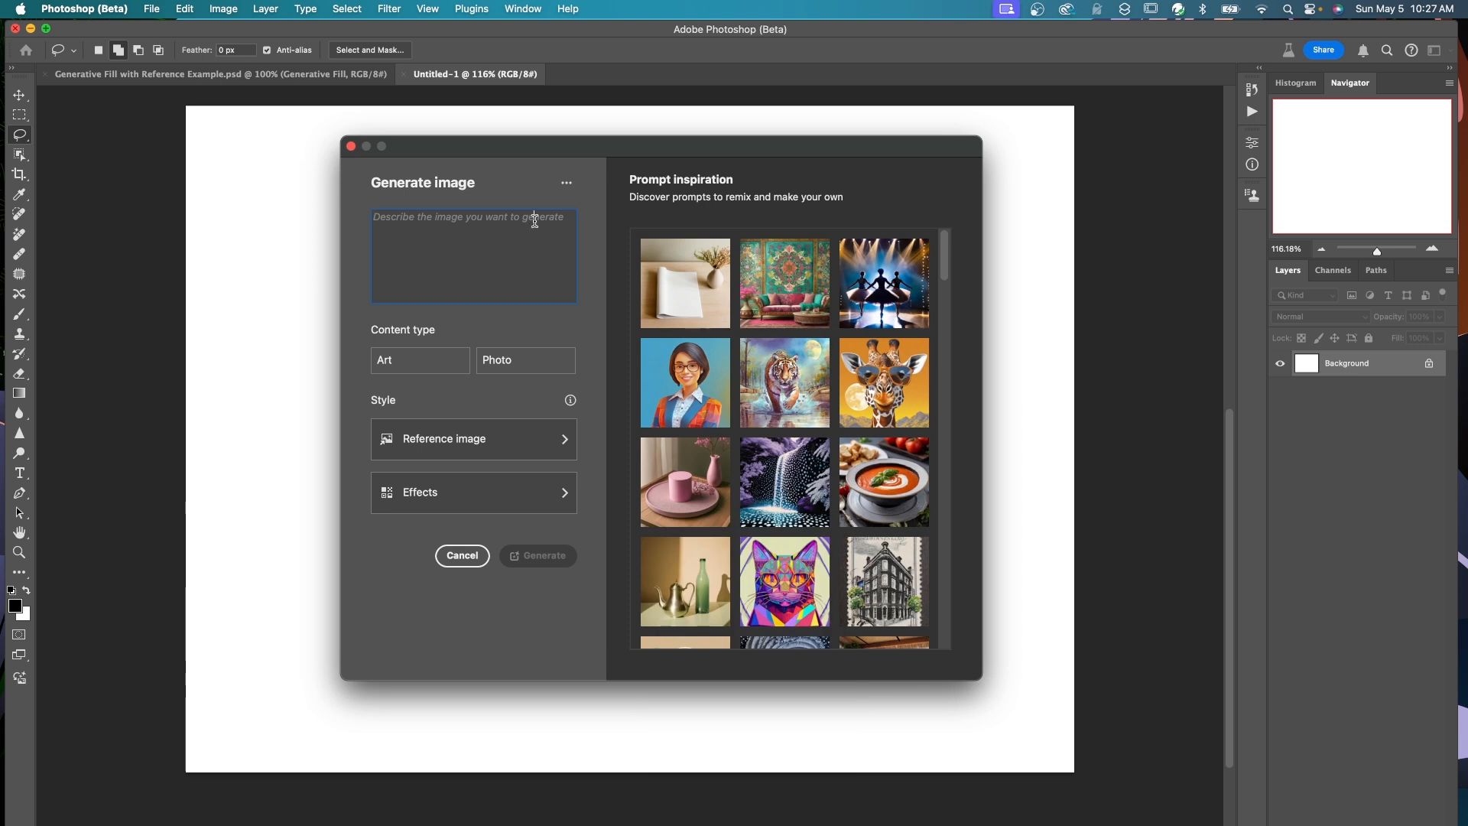
text(2)
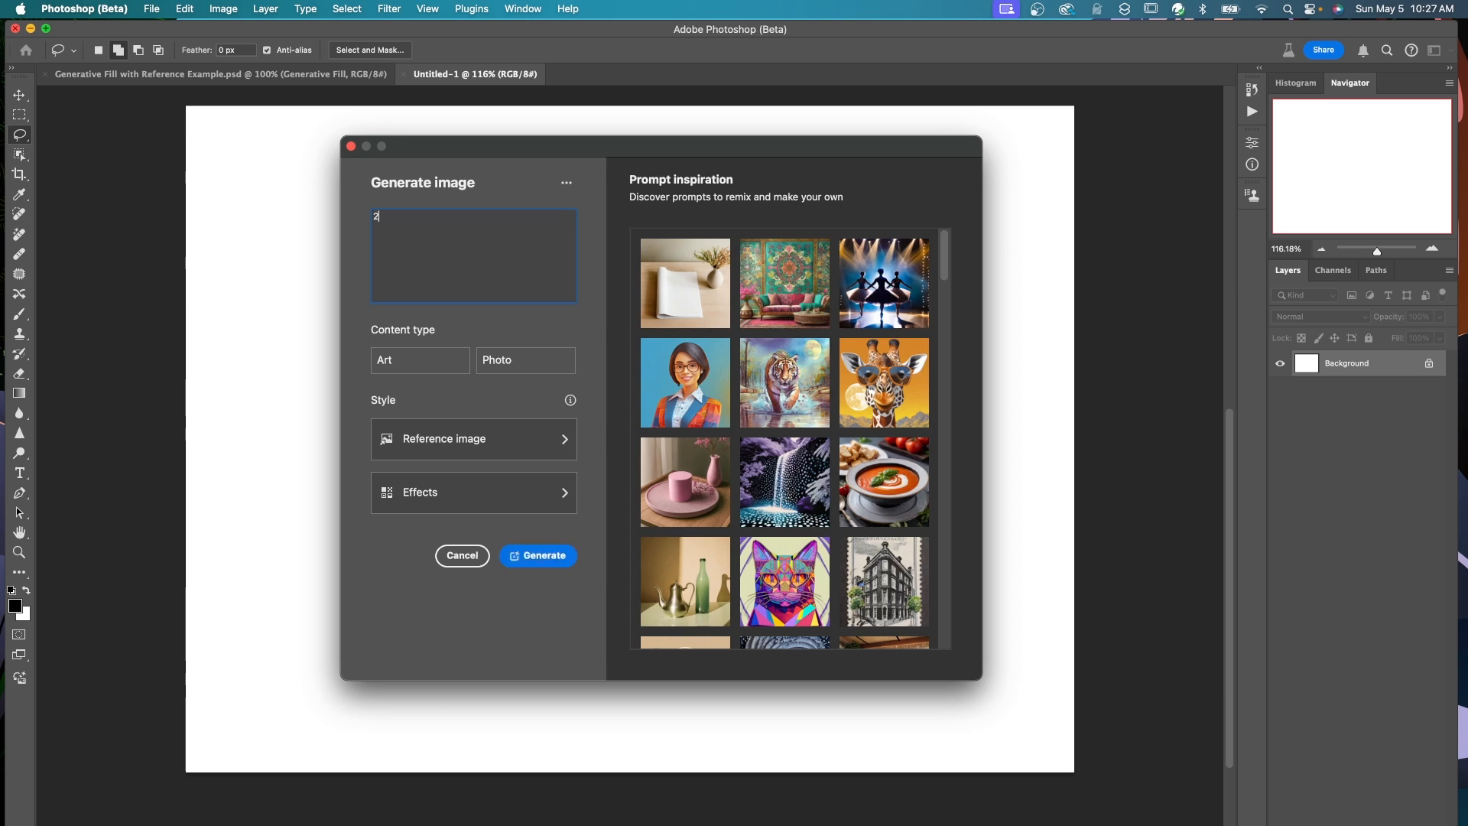
text( Tigers in the Jungle)
click(554, 363)
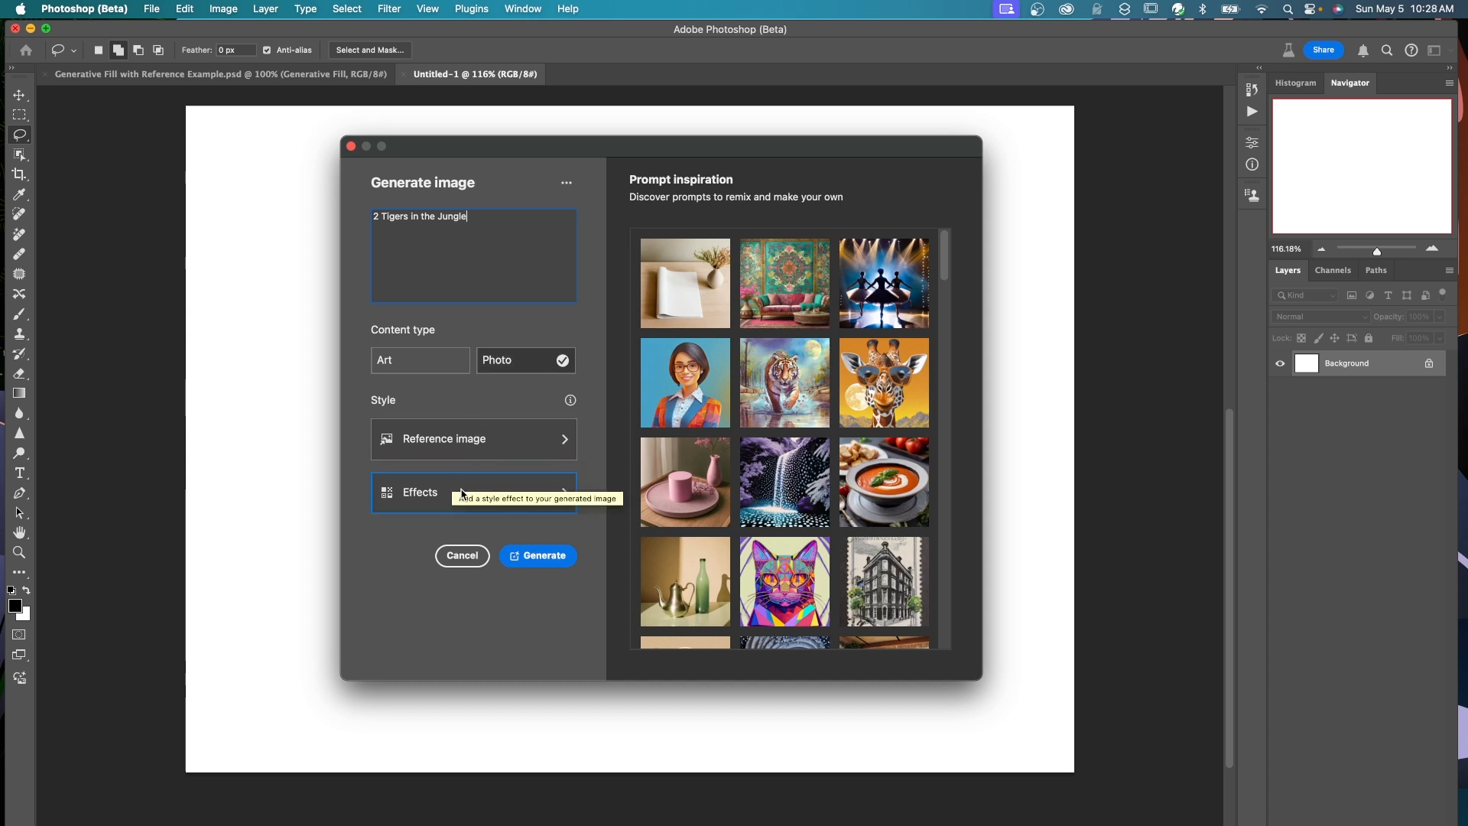
Add the Bokeh effect and Cinematic style effects to the tiger prompt and generate the image
click(507, 494)
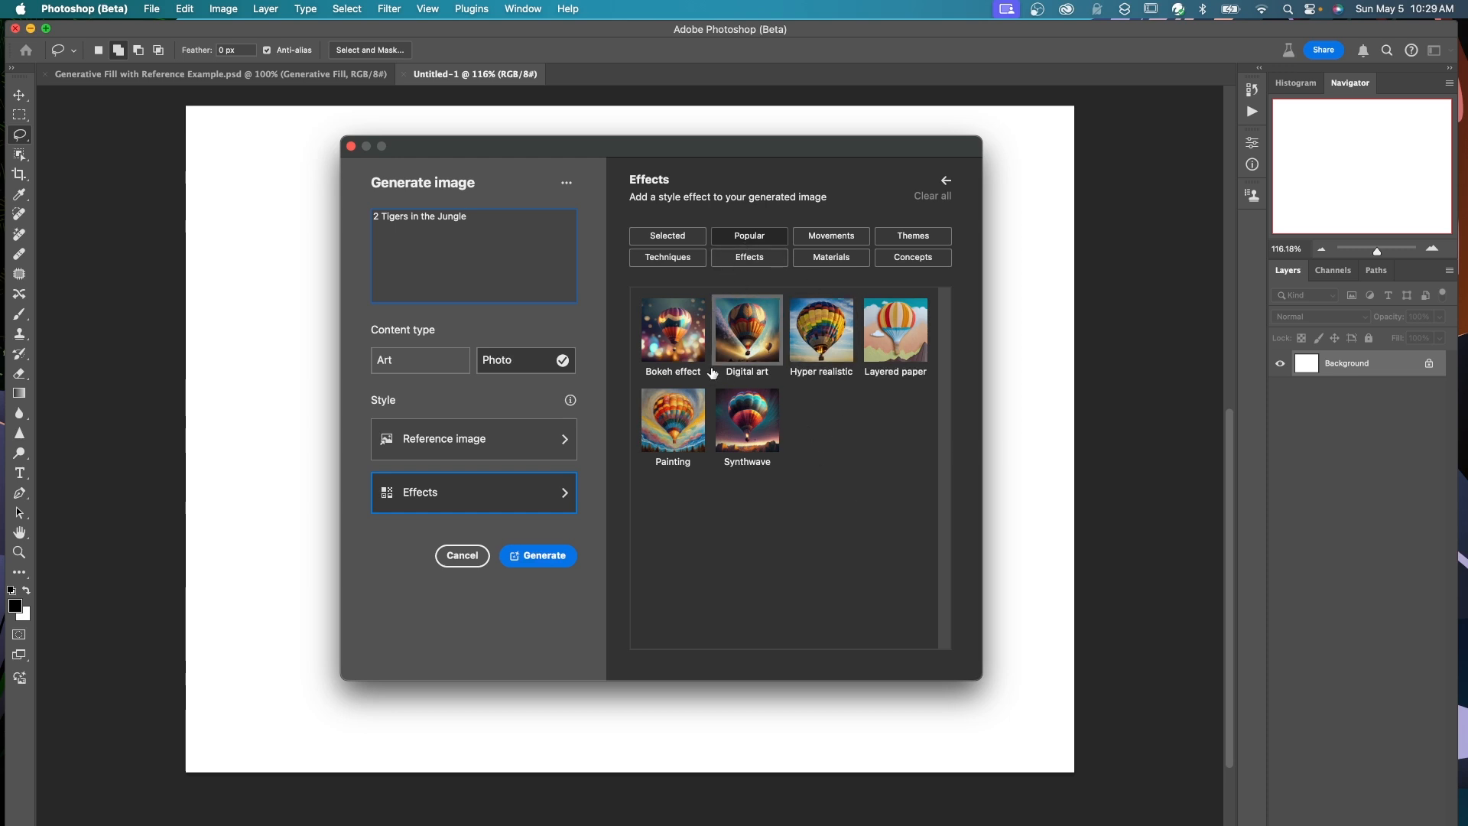
click(663, 351)
click(918, 237)
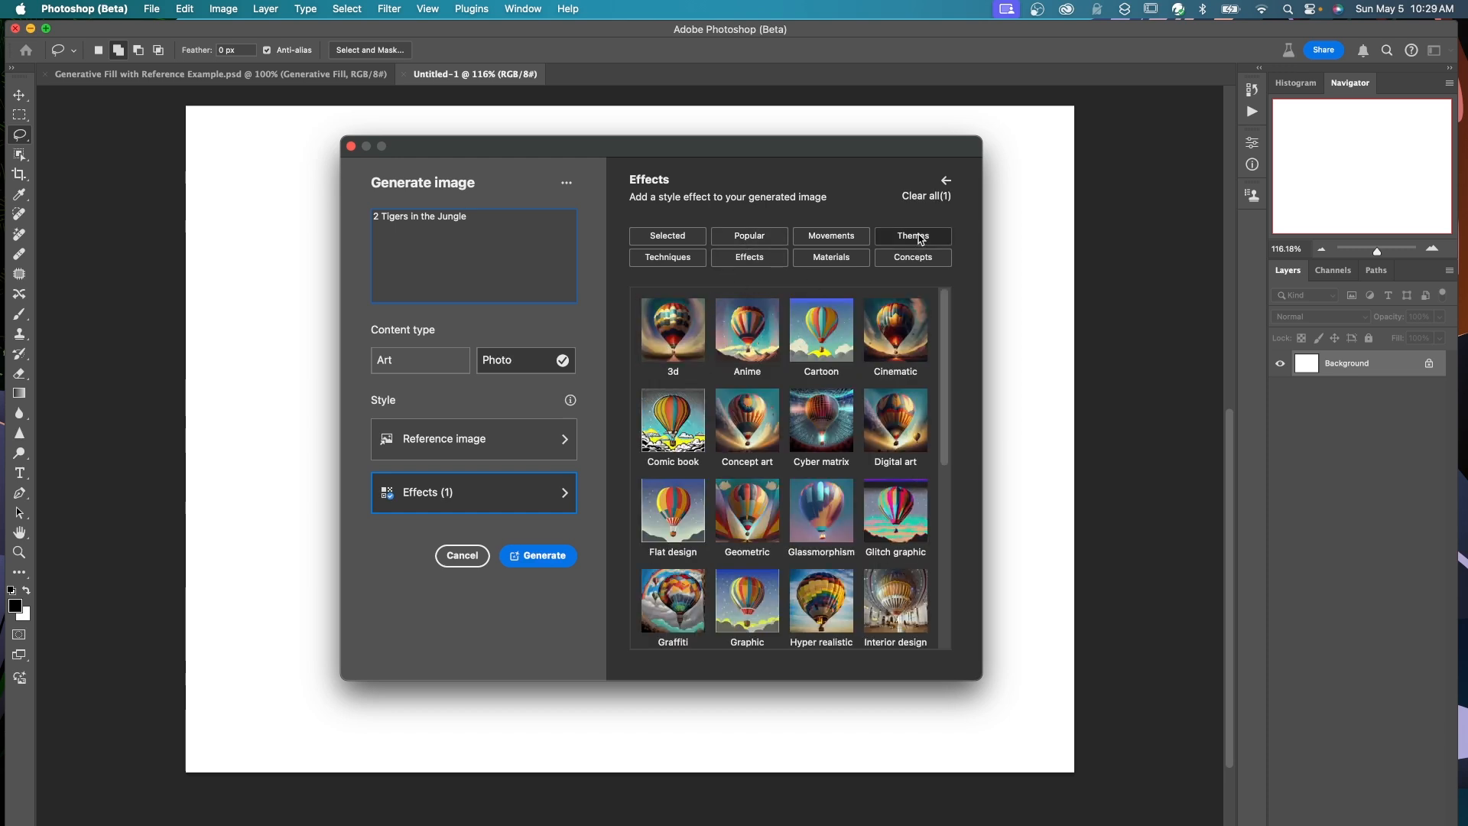
click(892, 343)
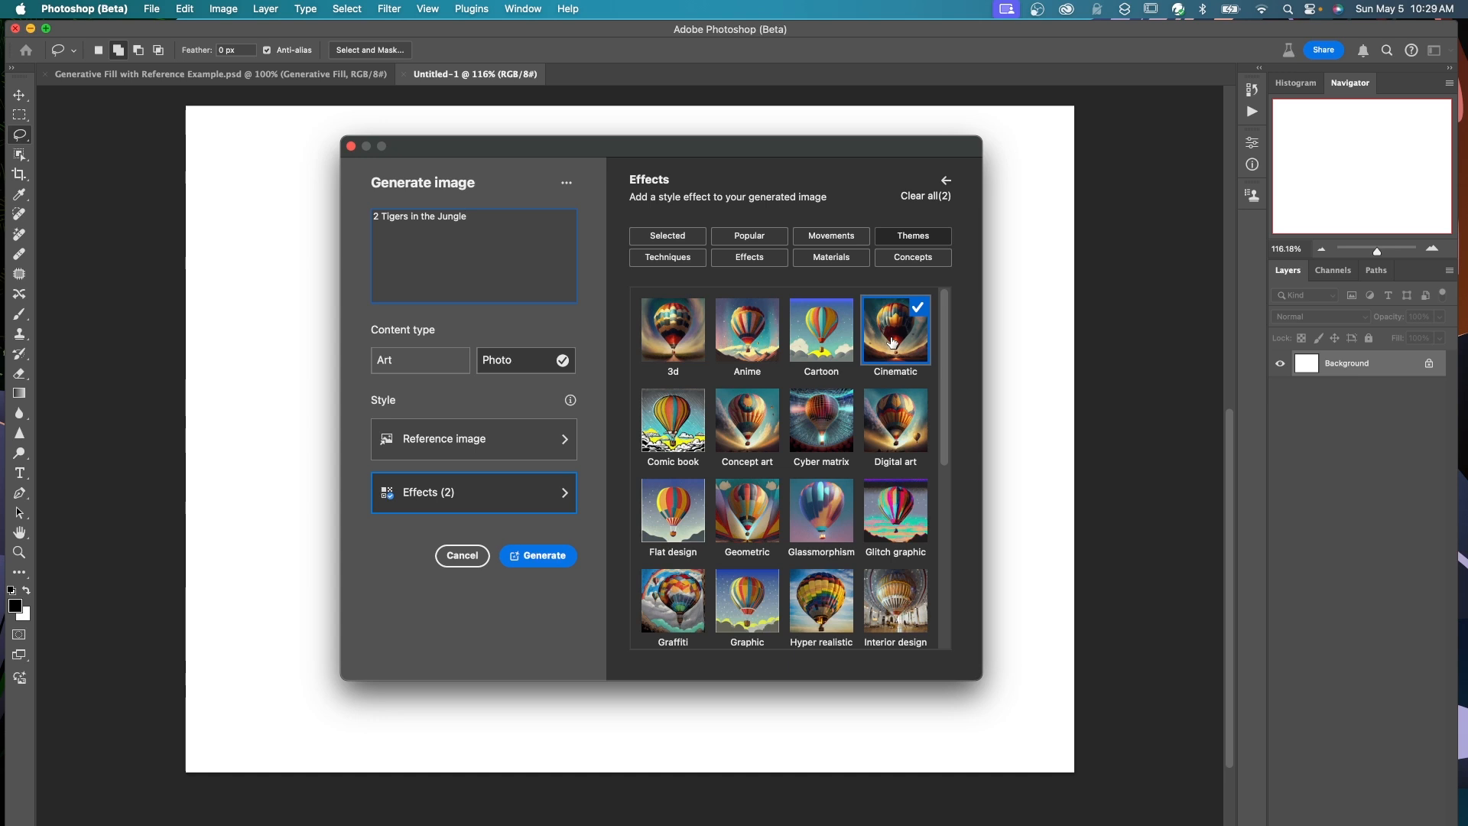
click(667, 237)
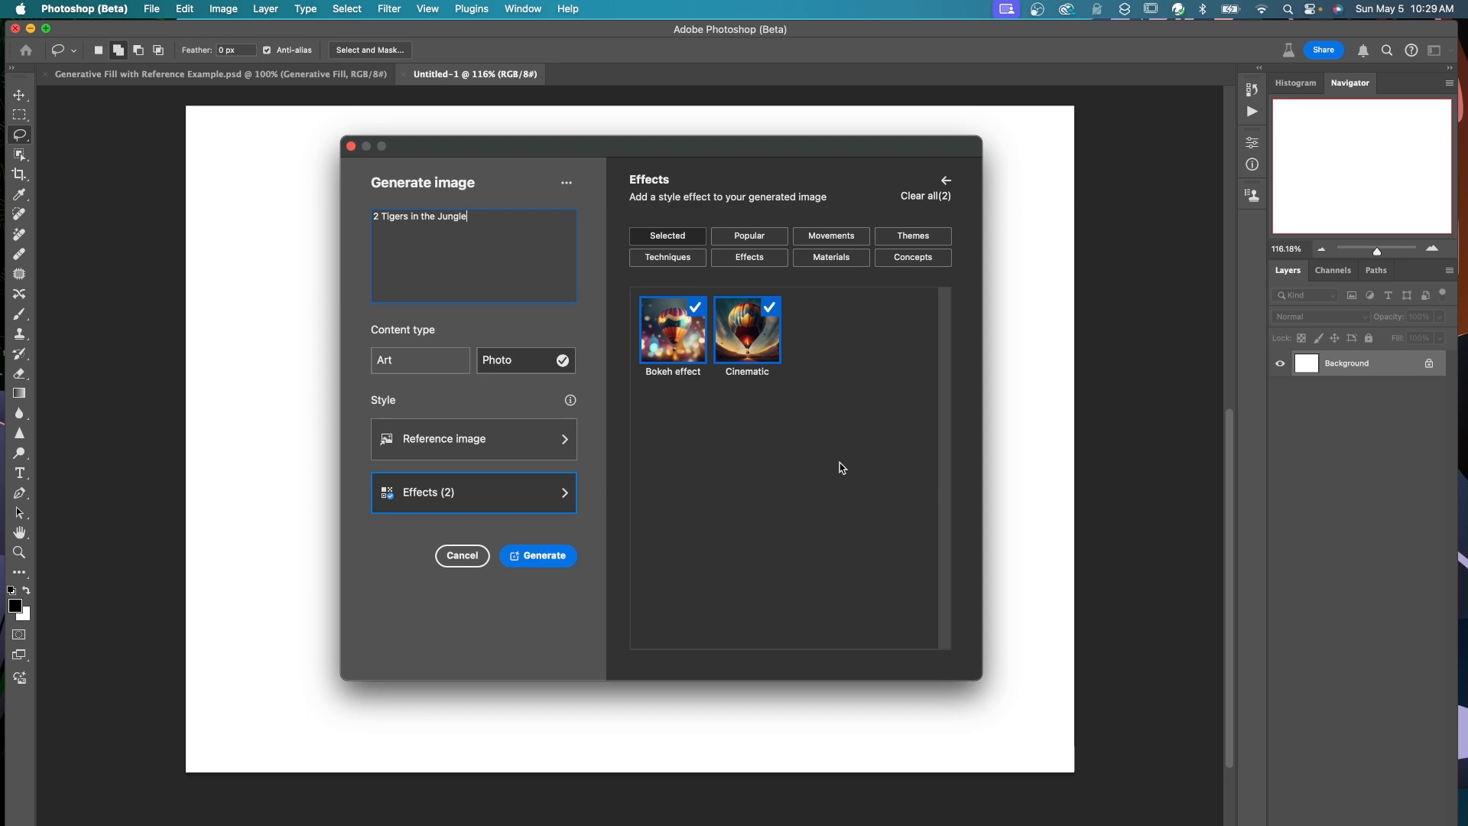
click(544, 558)
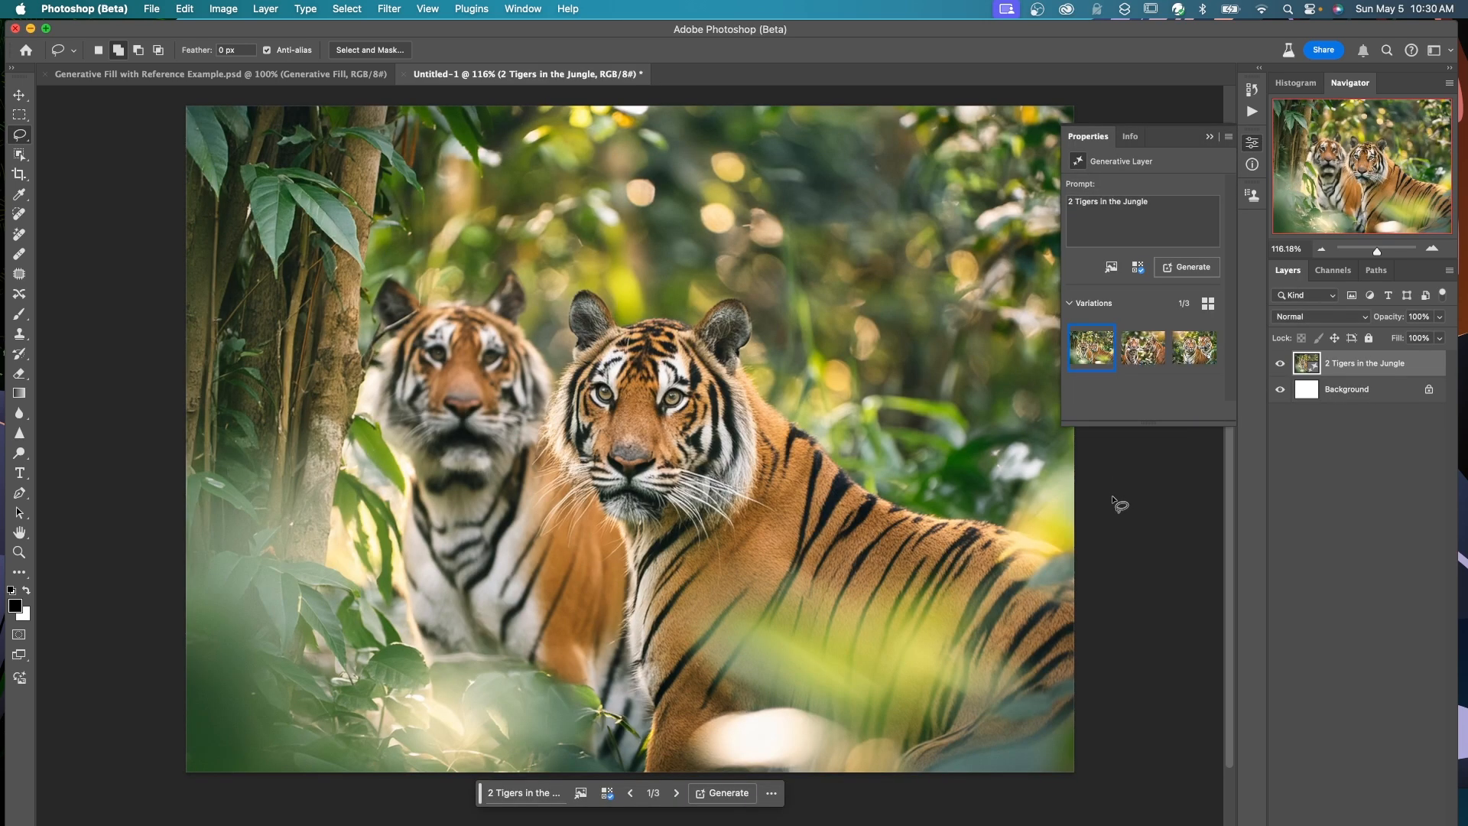
Compare the three tiger variations, choose the second one and collapse the generative layer's properties
click(1143, 348)
click(1199, 347)
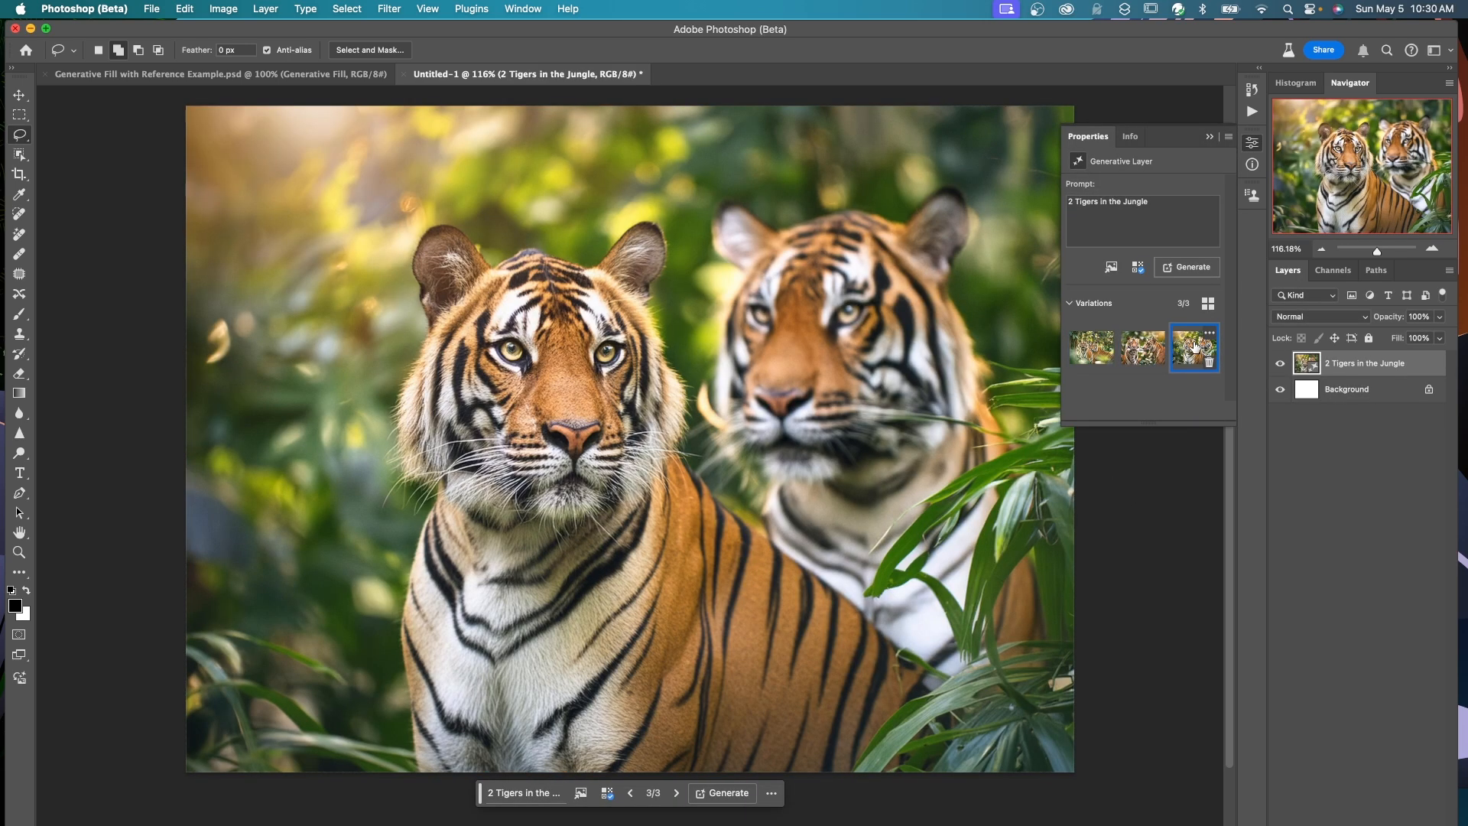
click(1141, 350)
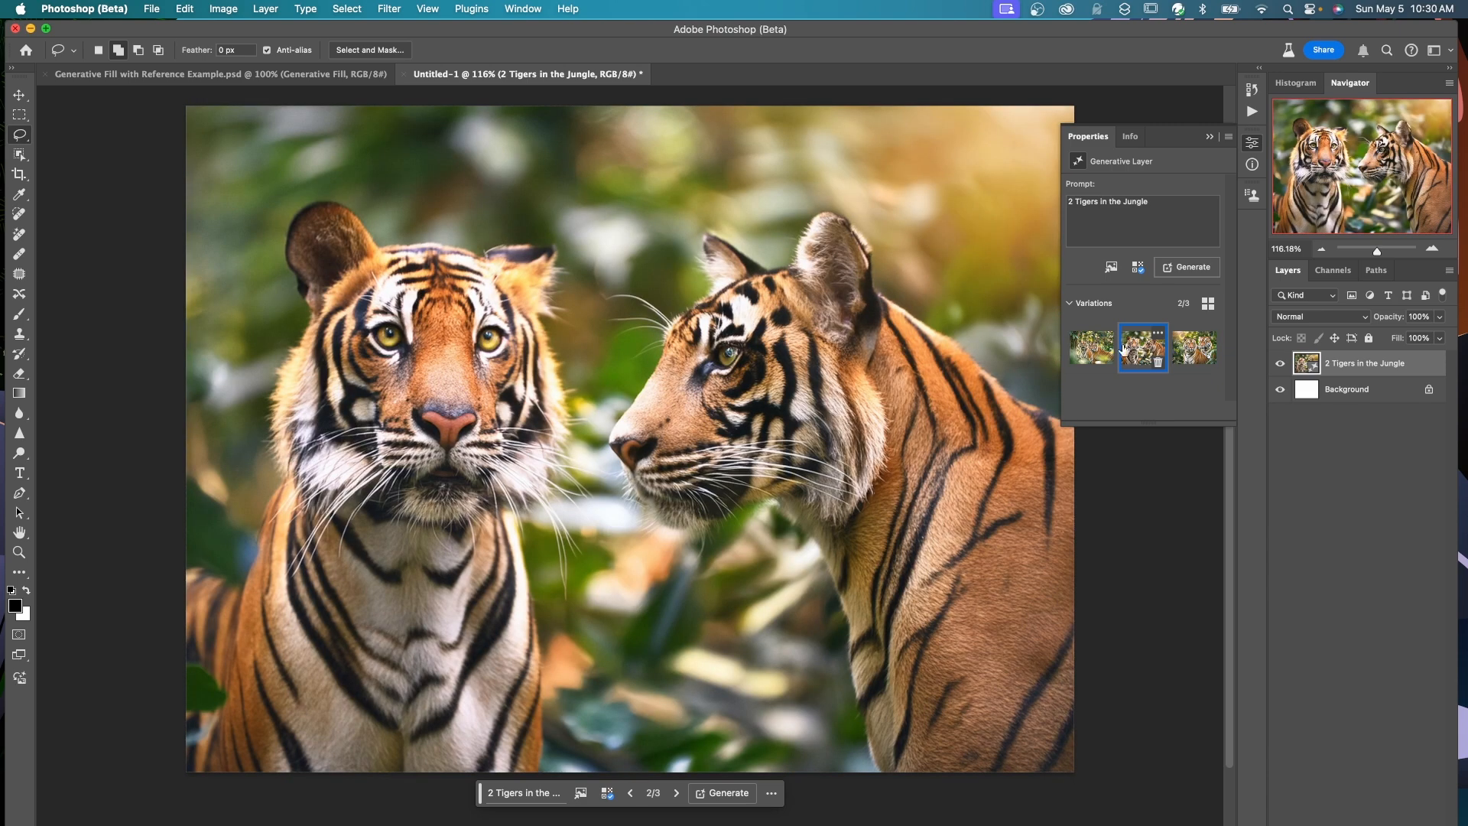
click(1088, 349)
click(1143, 348)
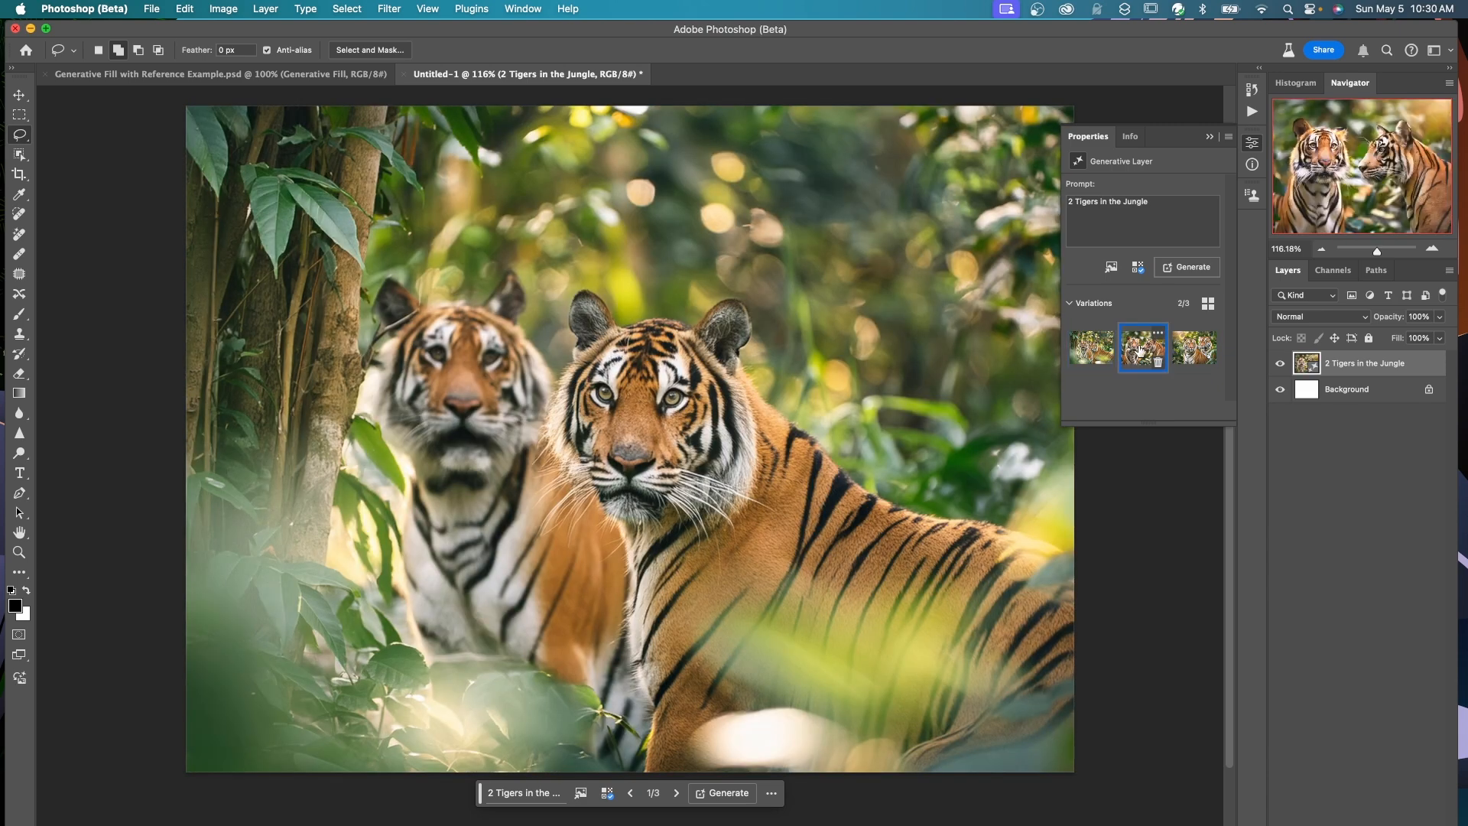
click(1208, 136)
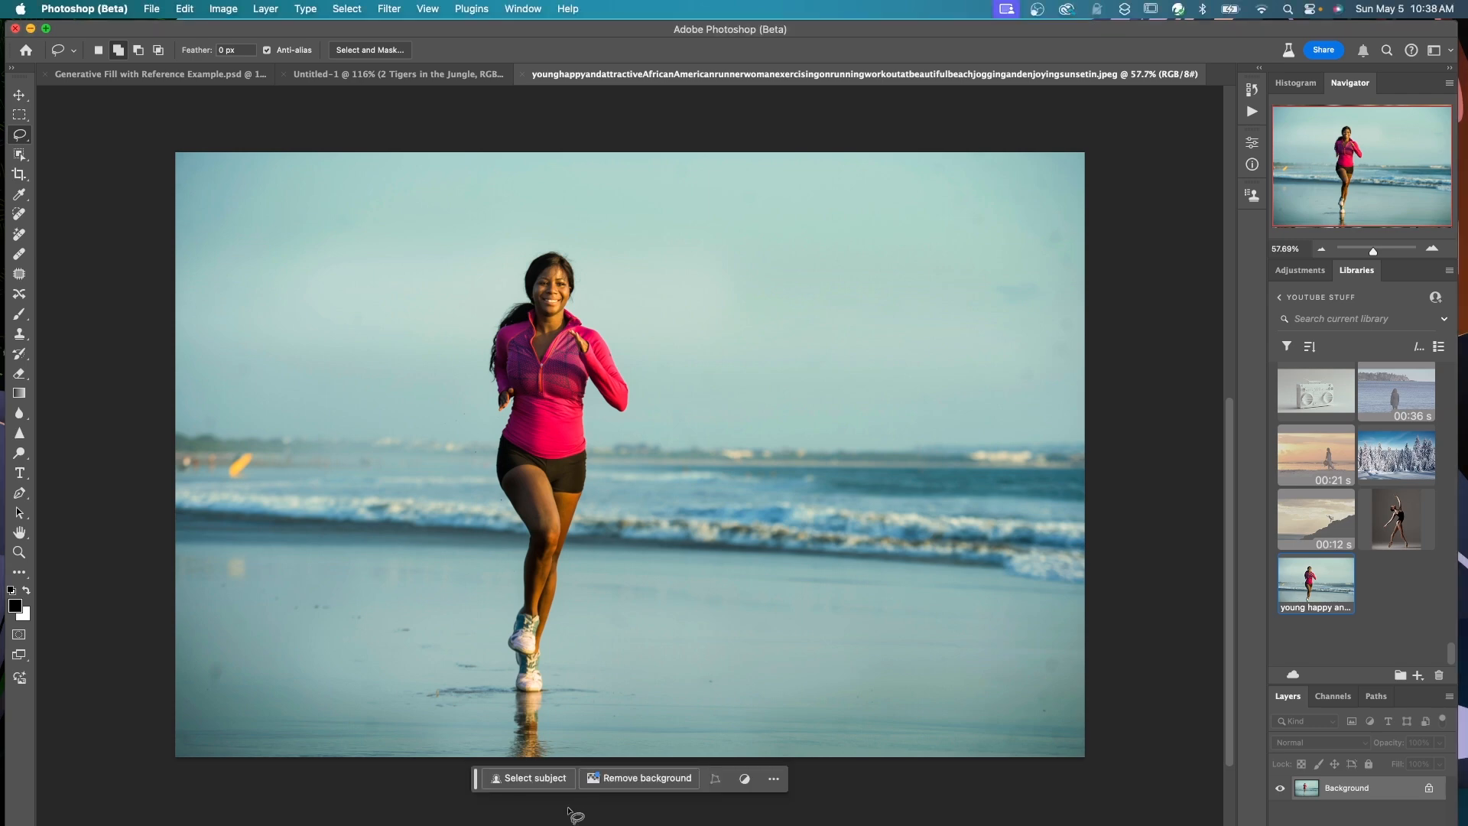
Remove the beach background behind the runner and generate a new one from the prompt "path through the forest"
click(621, 779)
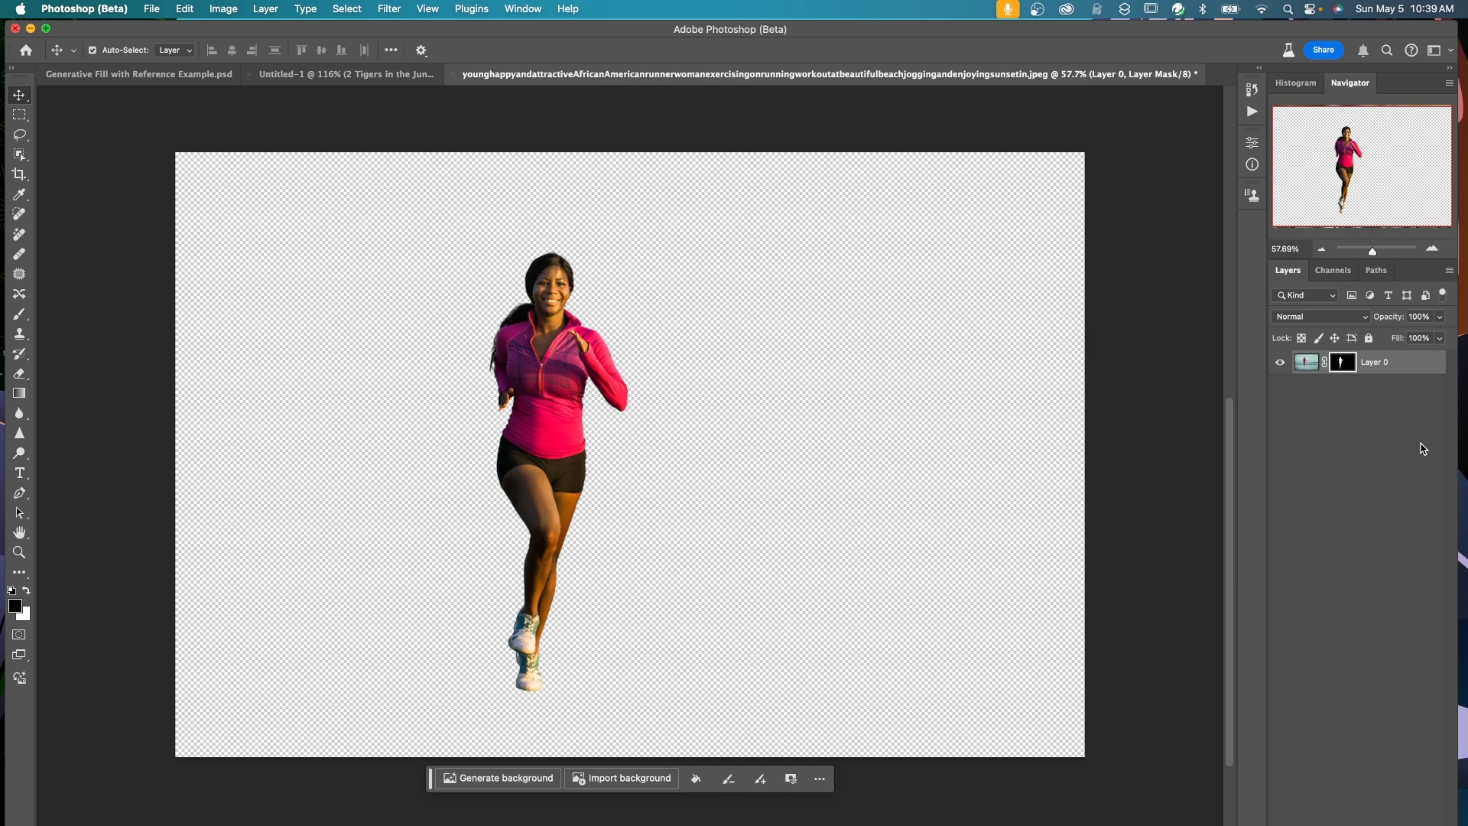
click(470, 778)
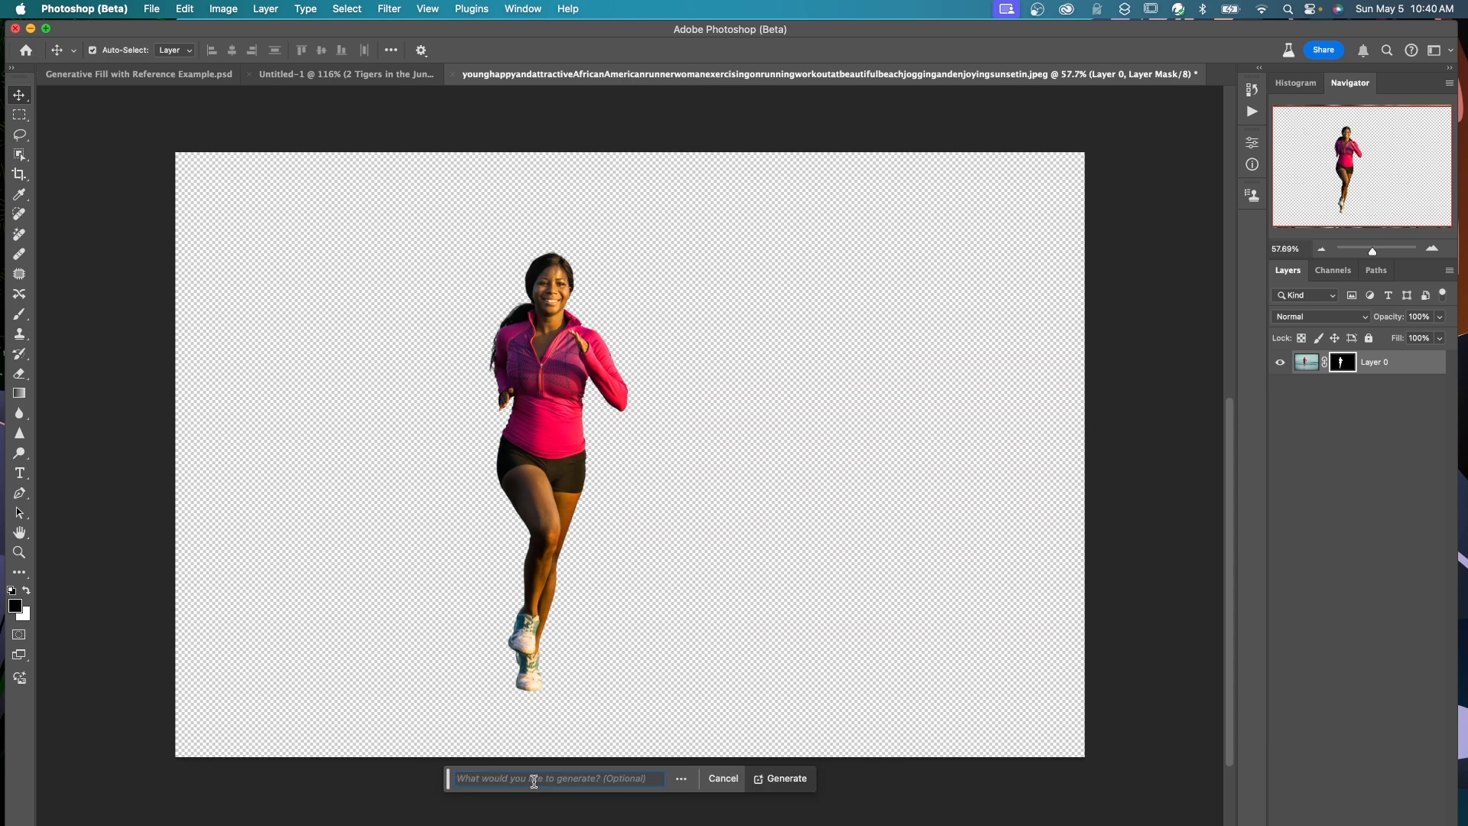
text(path through the forest)
click(796, 780)
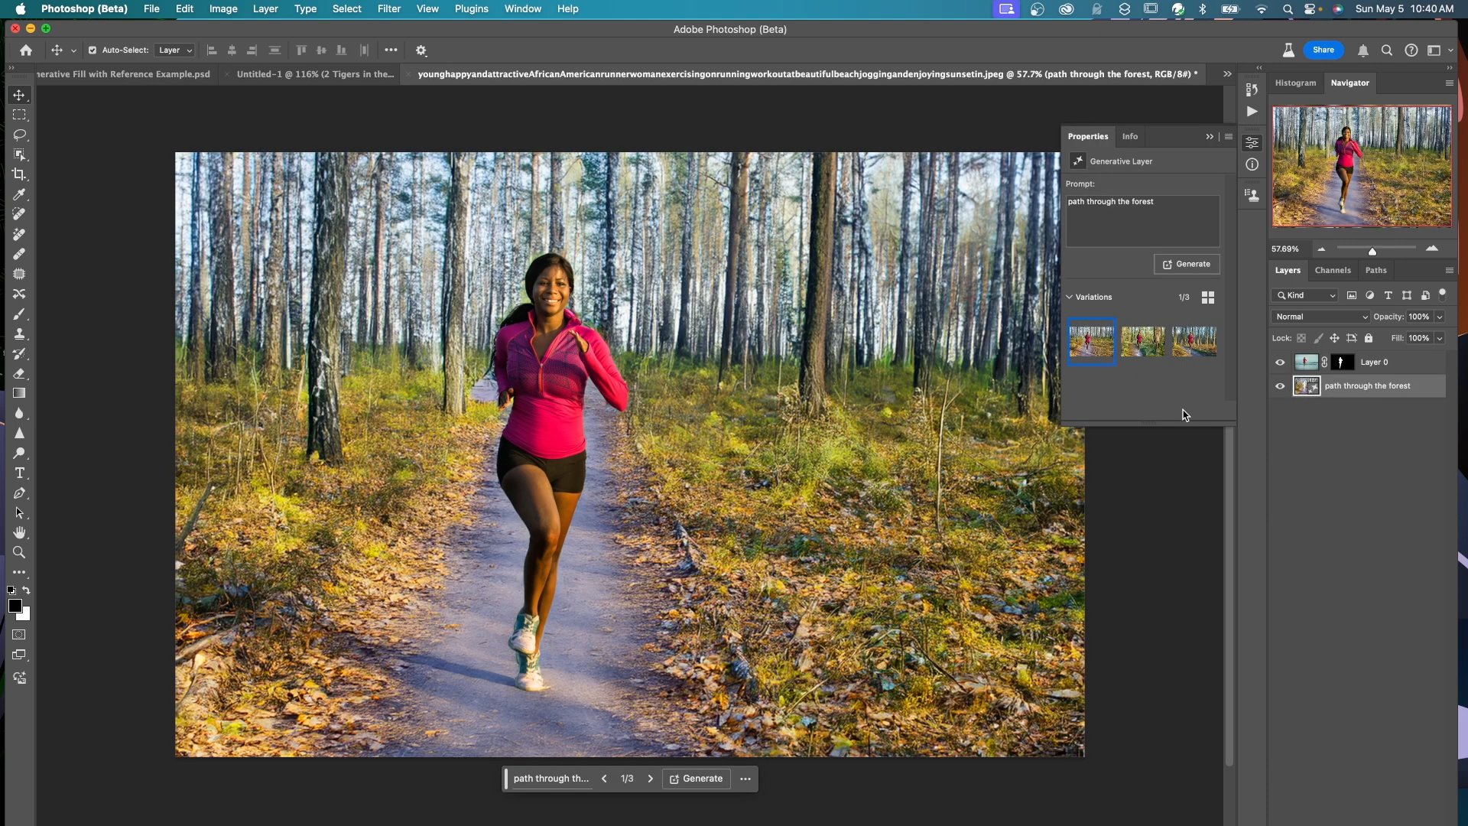
Compare the three forest background variations behind the runner and choose the second one
click(1142, 341)
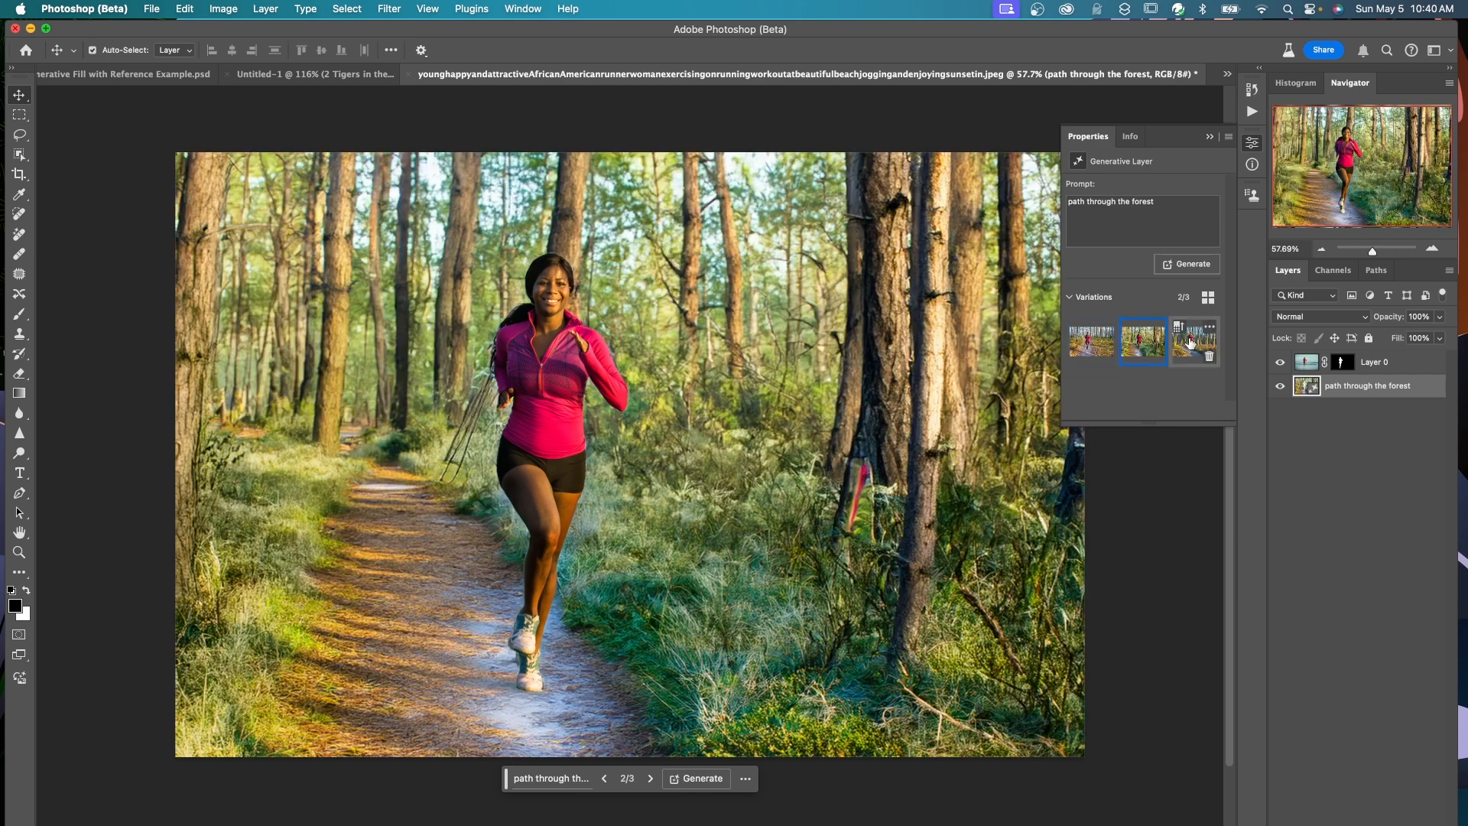
click(1190, 342)
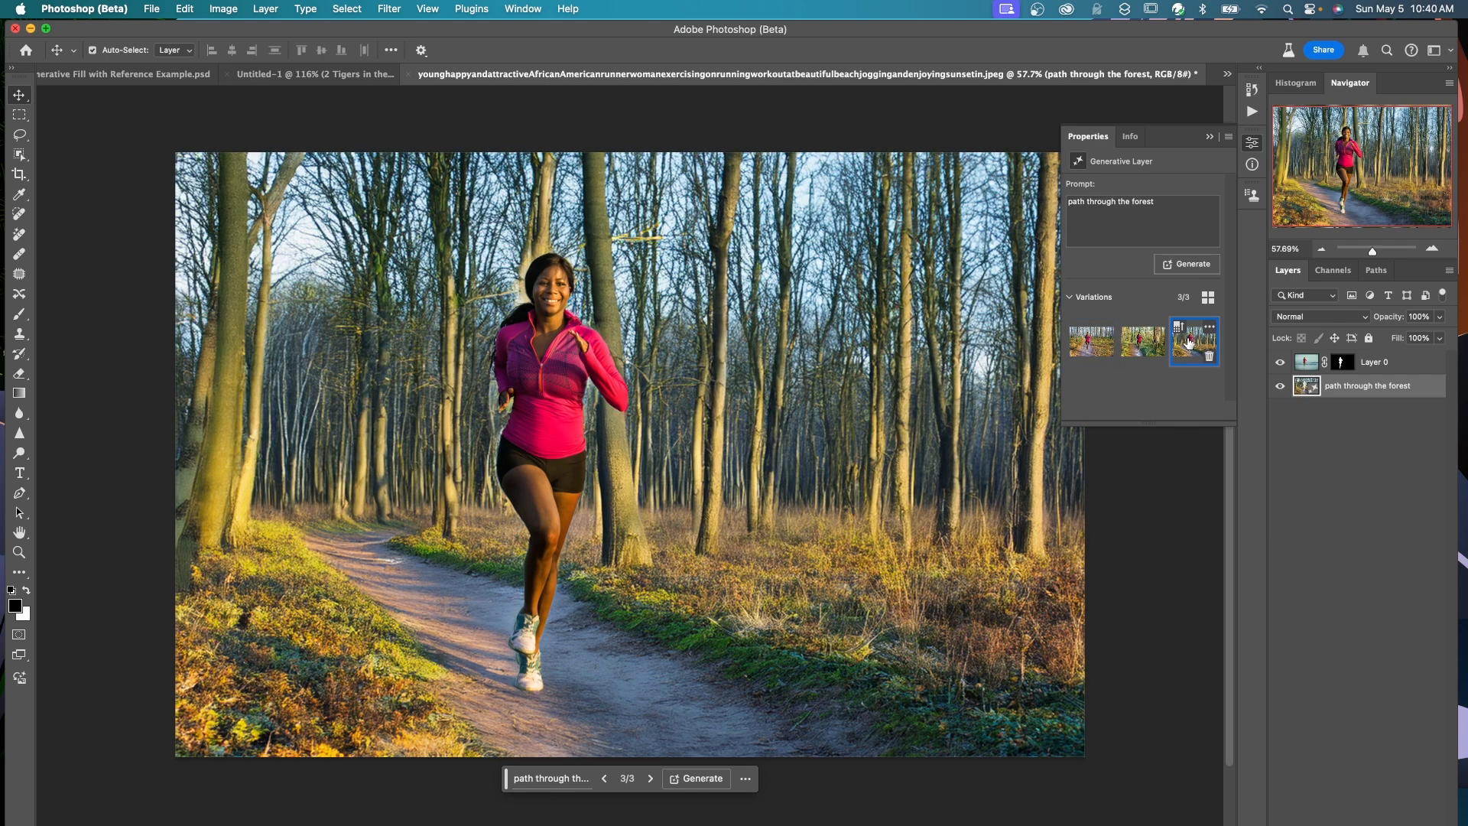
click(1095, 343)
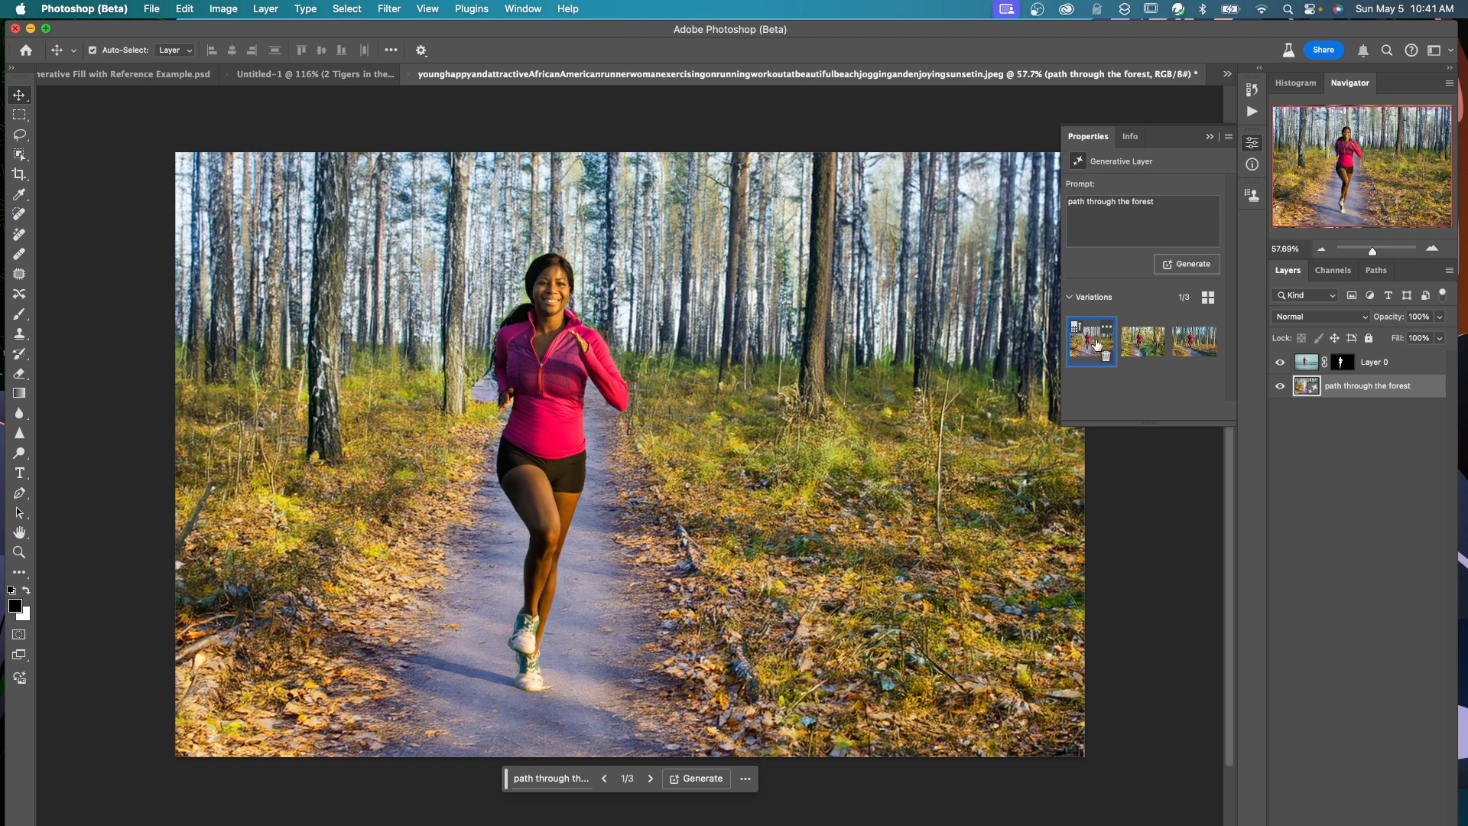
click(1158, 357)
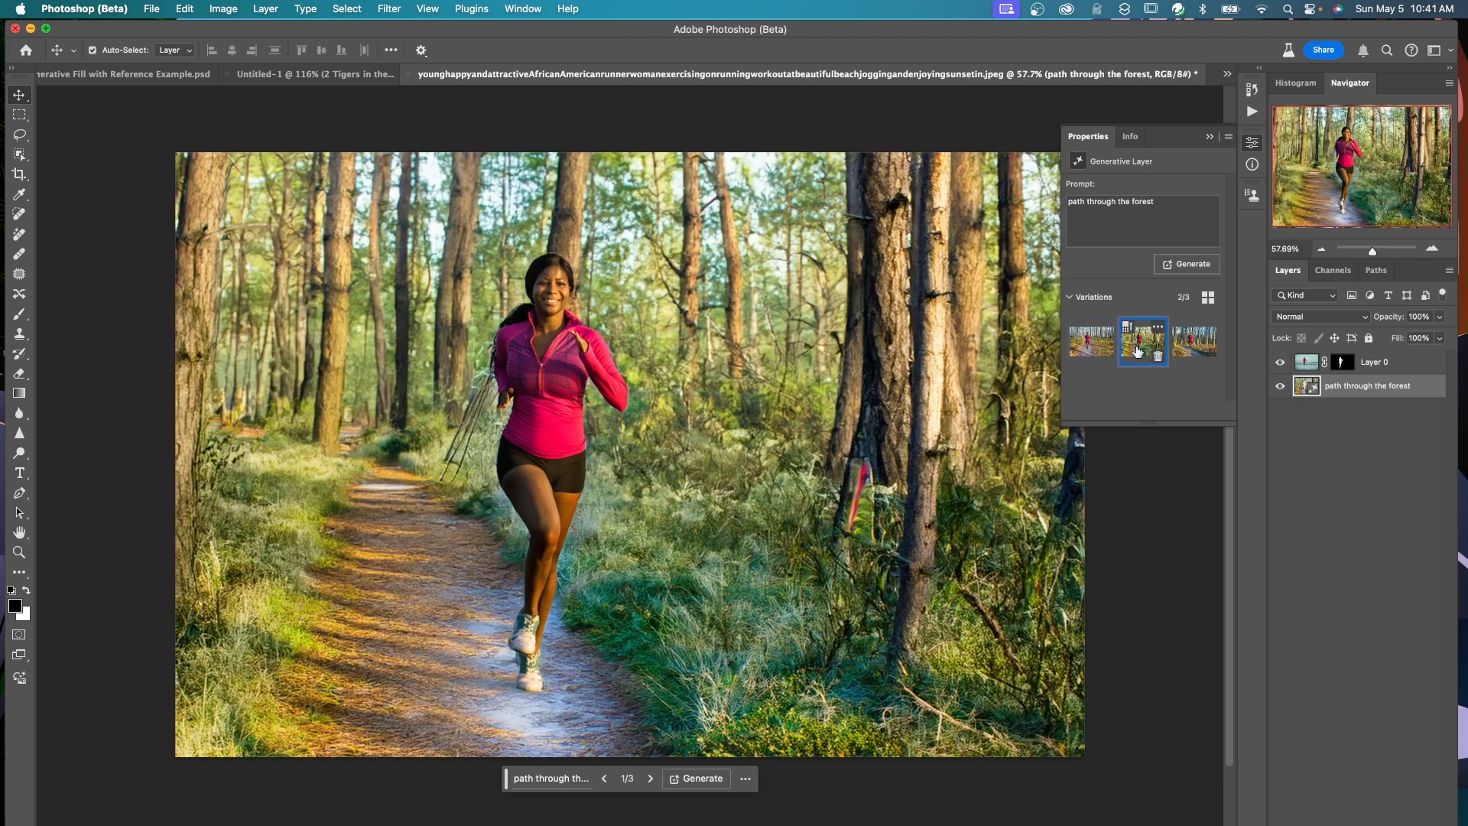
Delete the second and third forest background variations, keeping only the first one
key(Delete)
key(Delete)
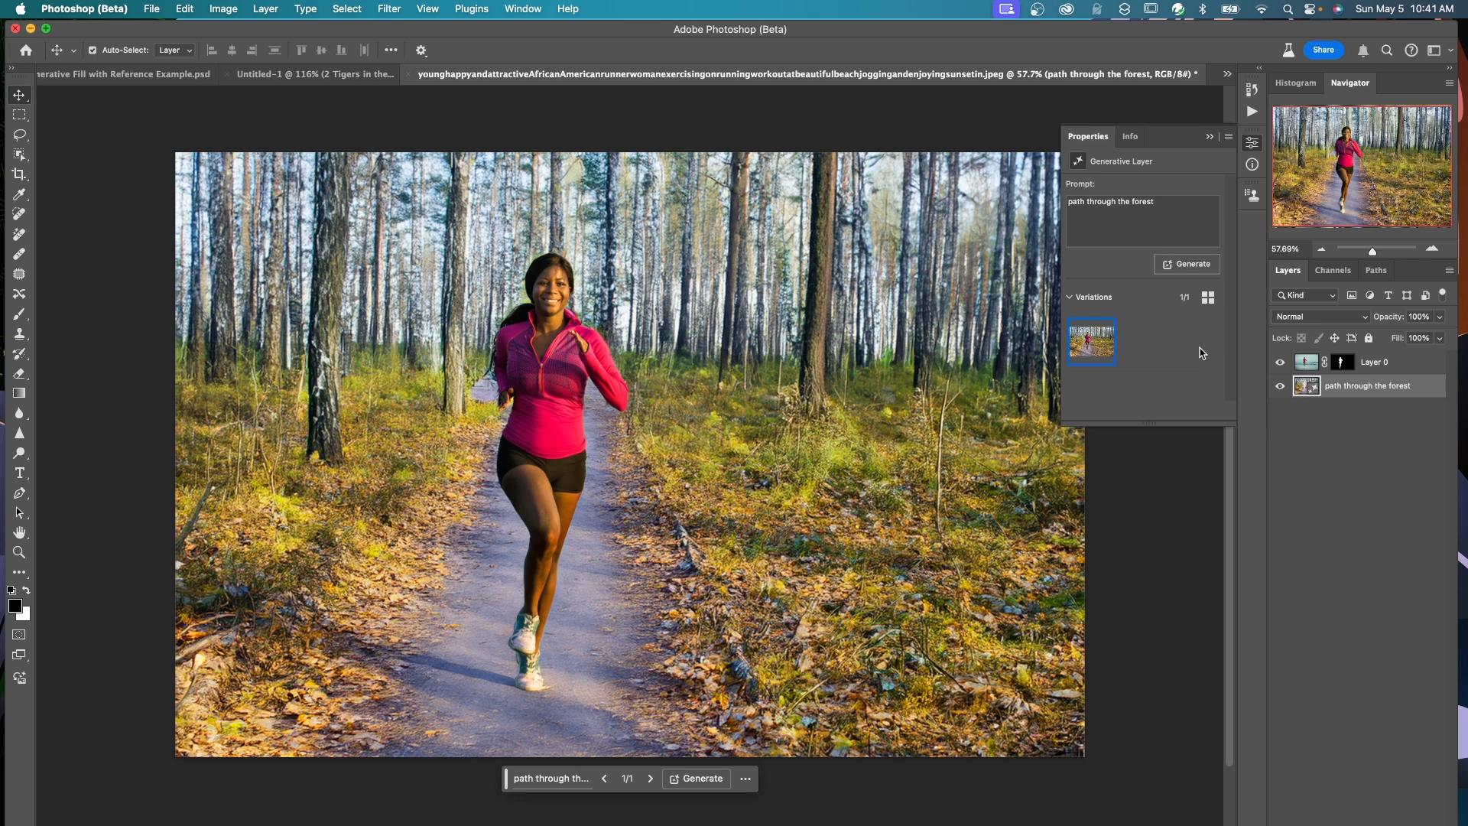
Enhance the detail of the remaining forest variation, then undo the enhancement to compare the background
click(1077, 329)
key(super+equal)
click(185, 8)
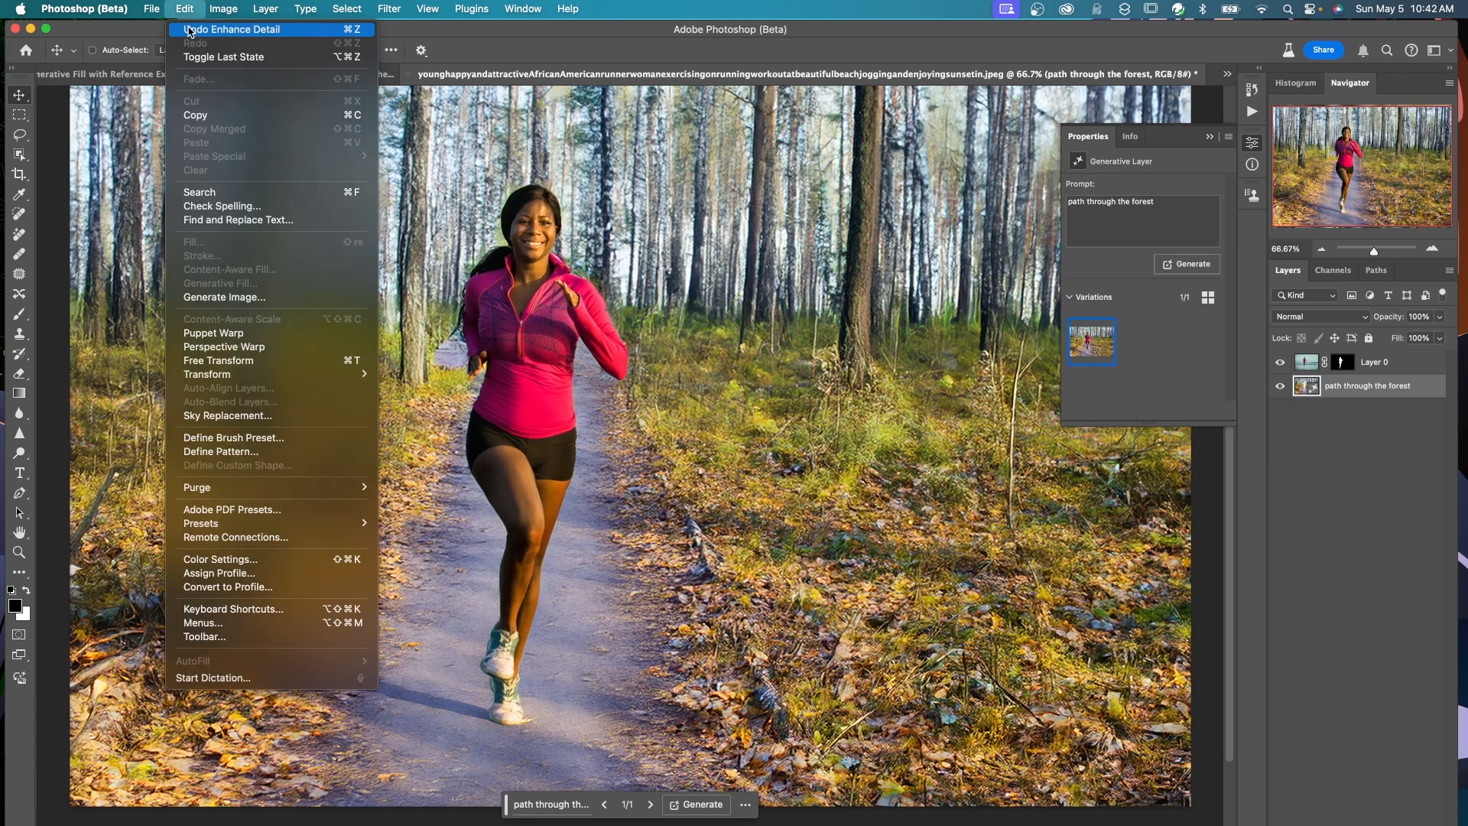
key(super+equal)
click(188, 30)
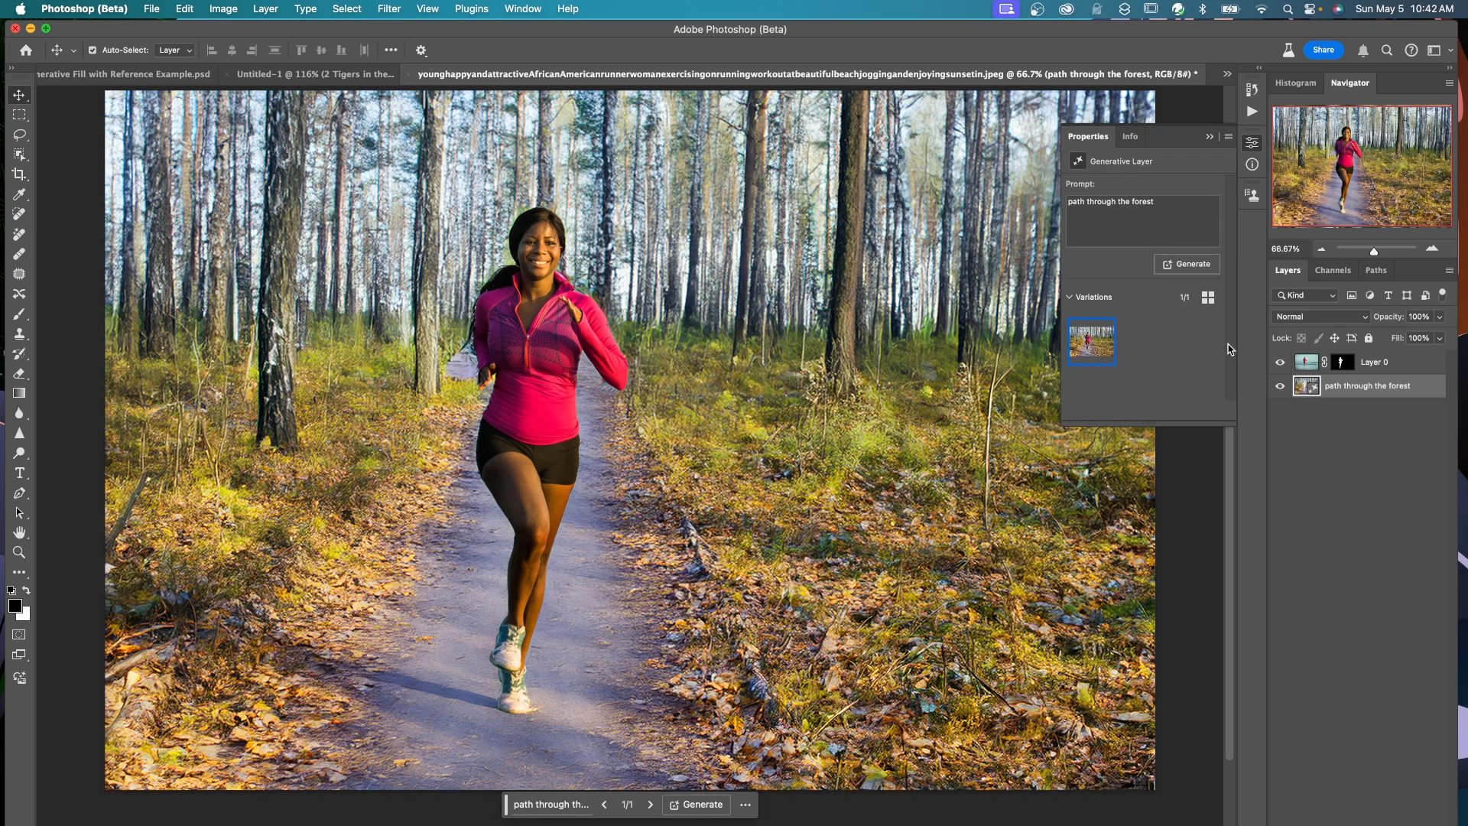
Generate similar variations from the remaining forest background
click(1105, 328)
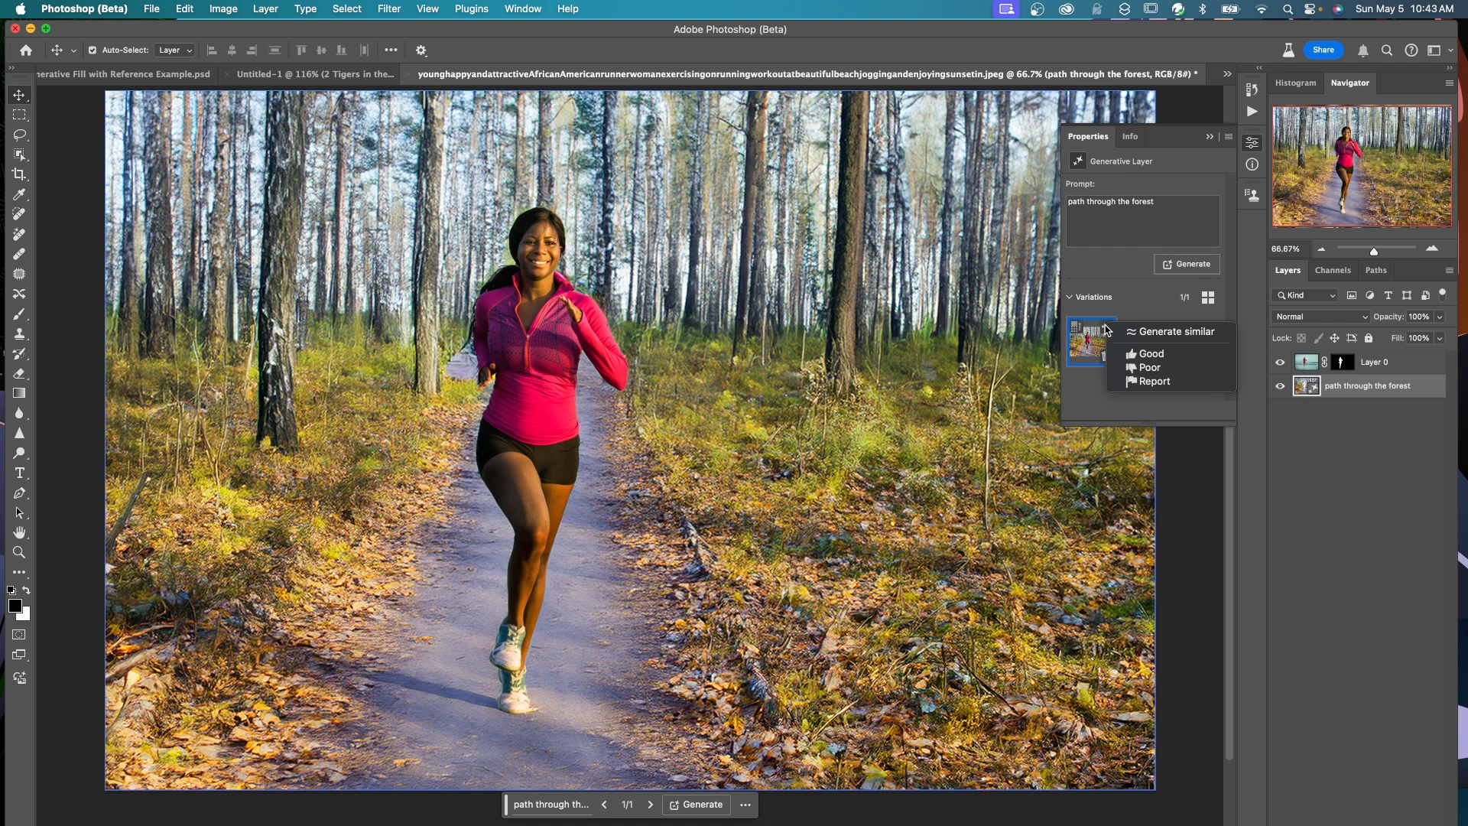
click(1161, 334)
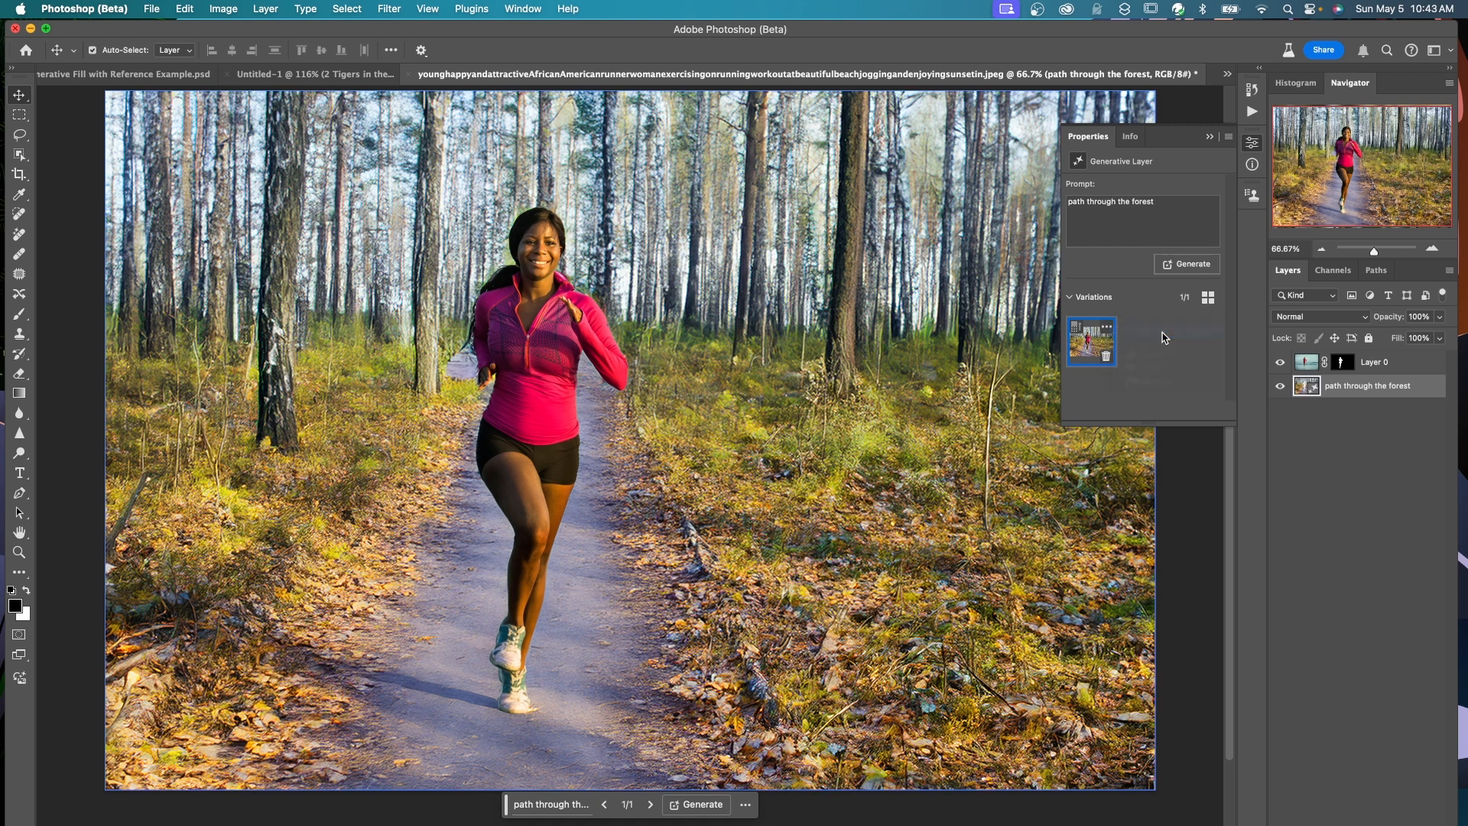
Compare the similar forest backgrounds with the original variation and select the third one
click(1186, 347)
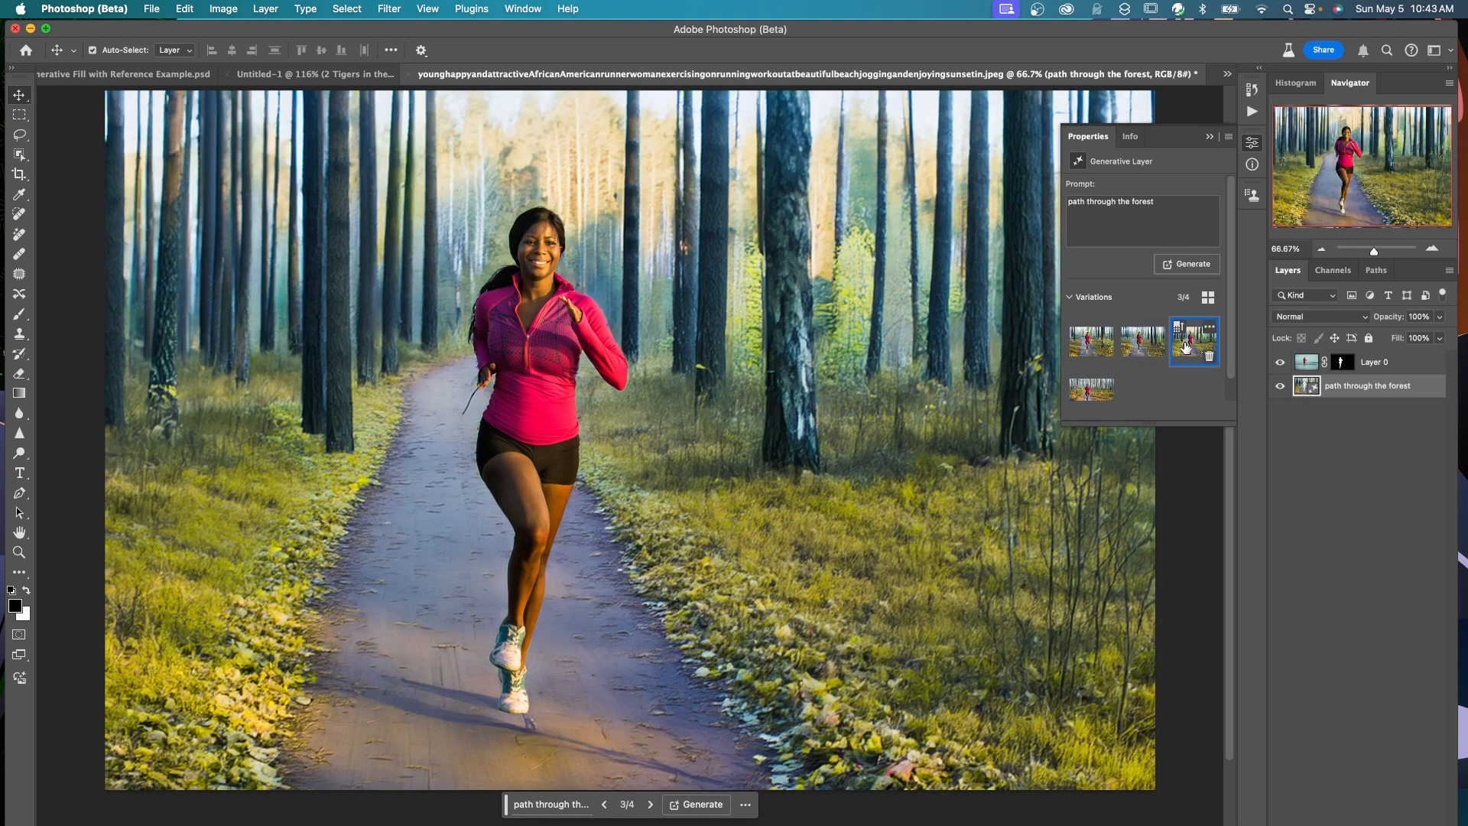
click(1099, 393)
mouse_move(1098, 364)
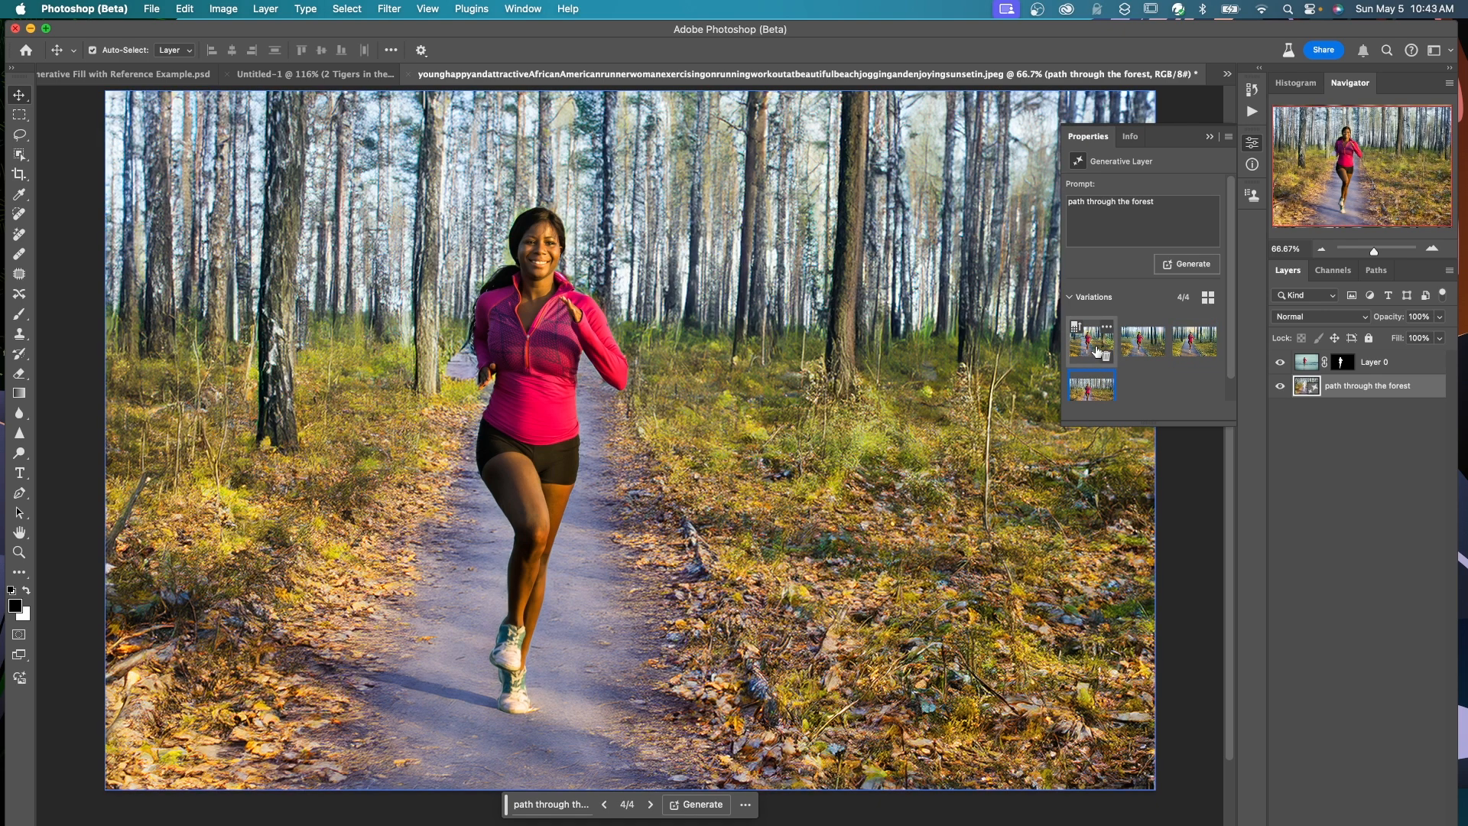
click(1192, 345)
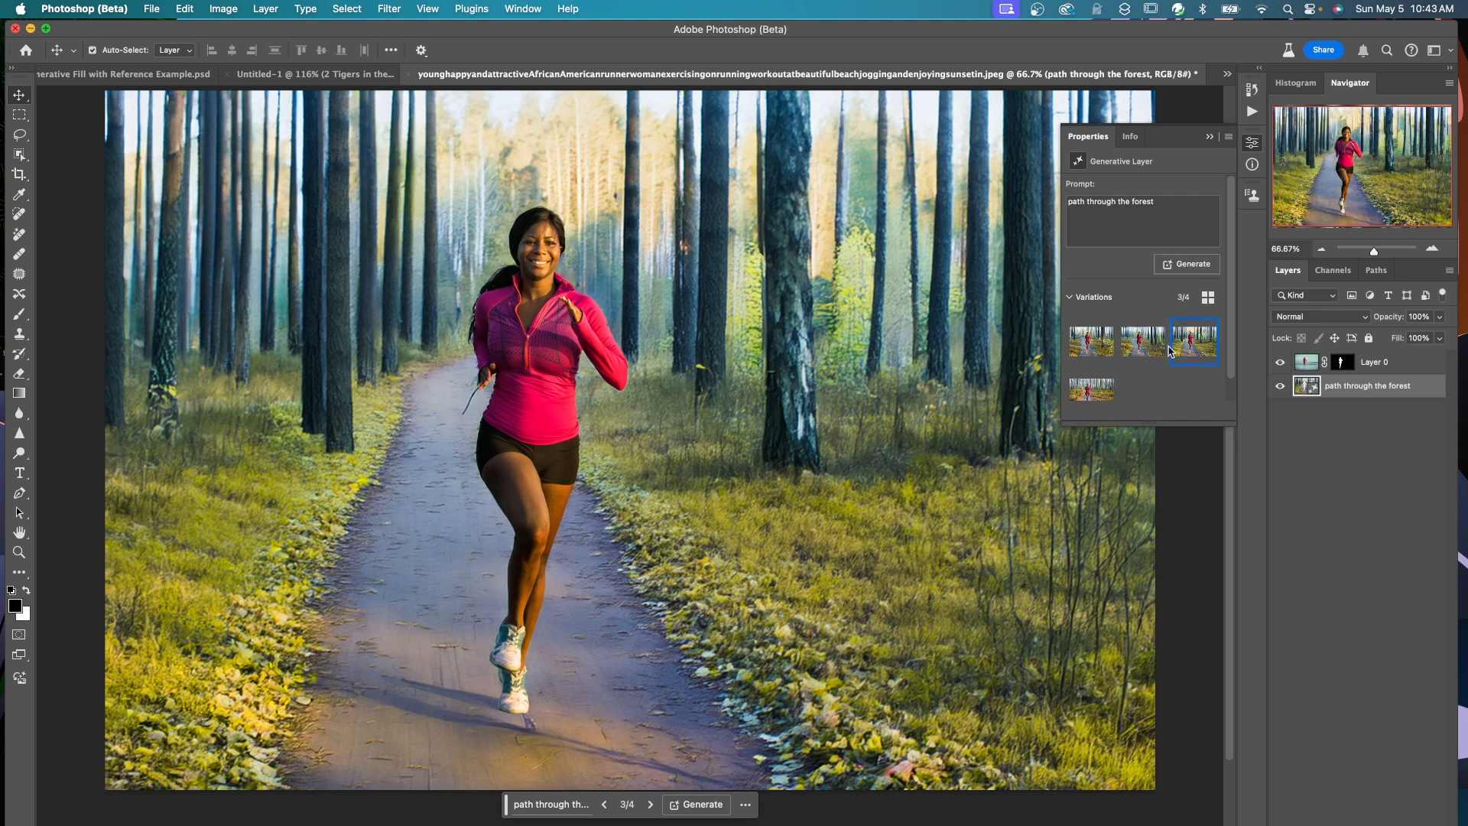
click(1154, 350)
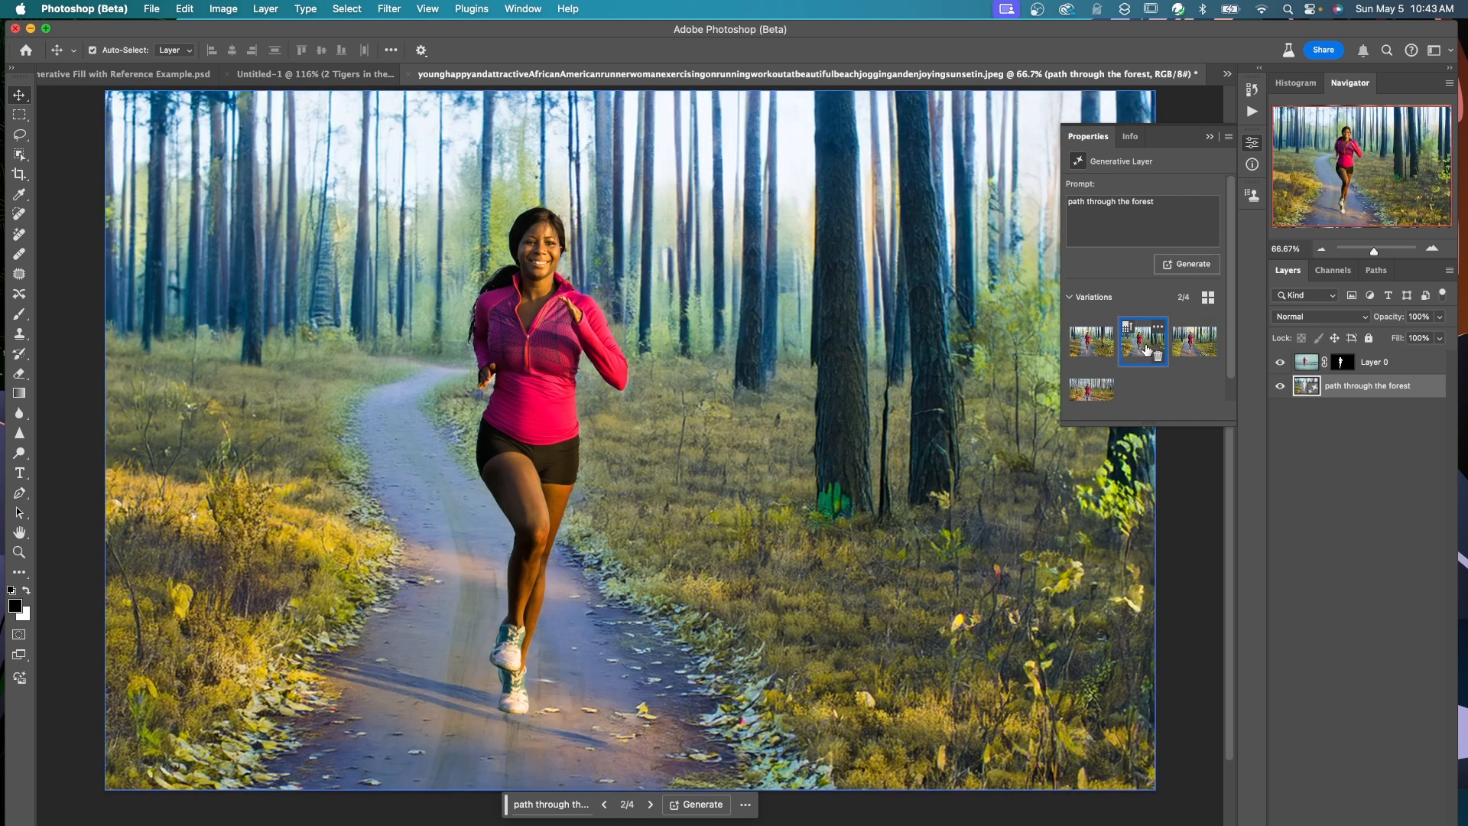
click(1086, 350)
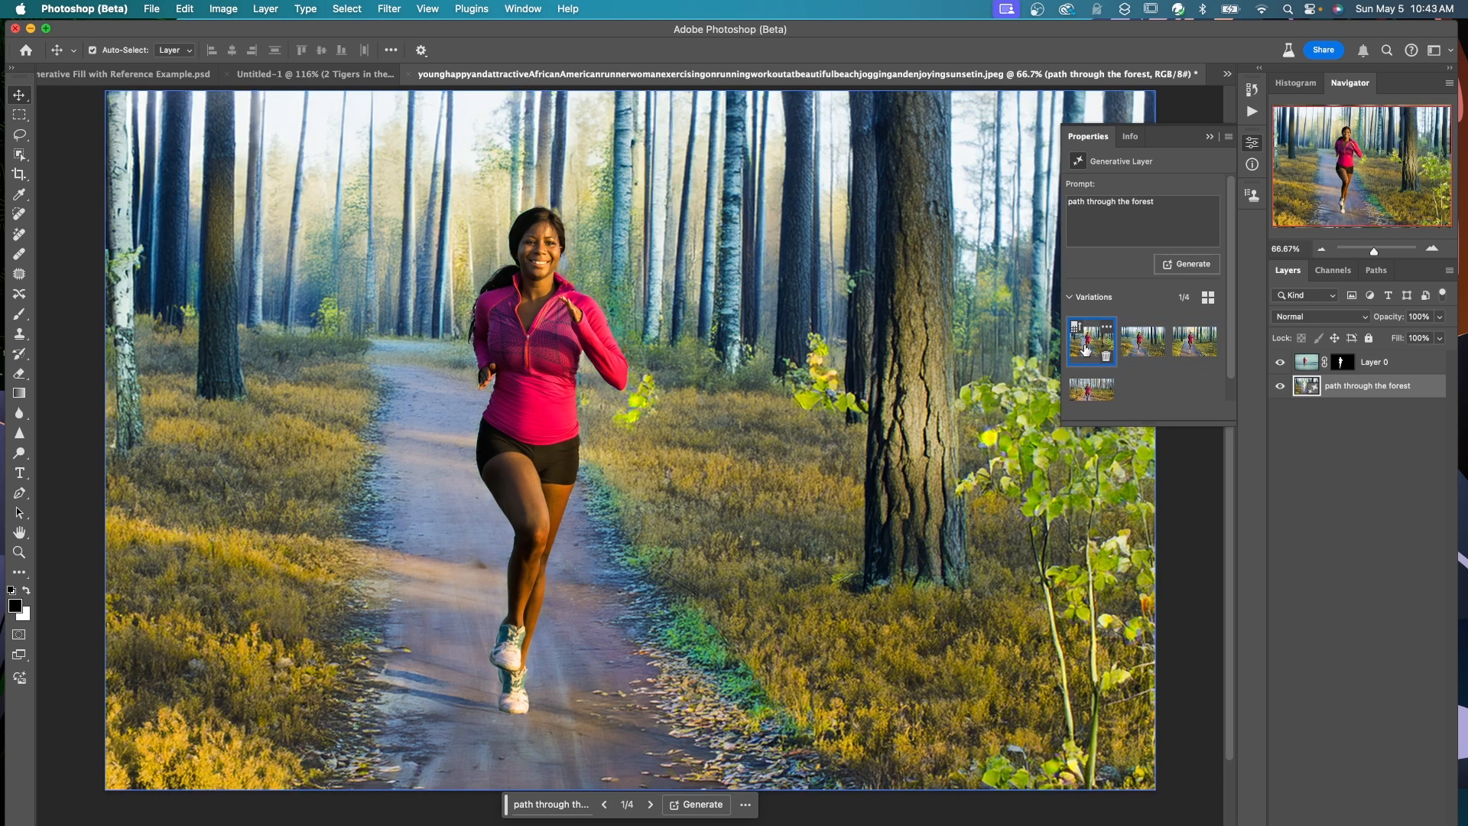
click(1134, 350)
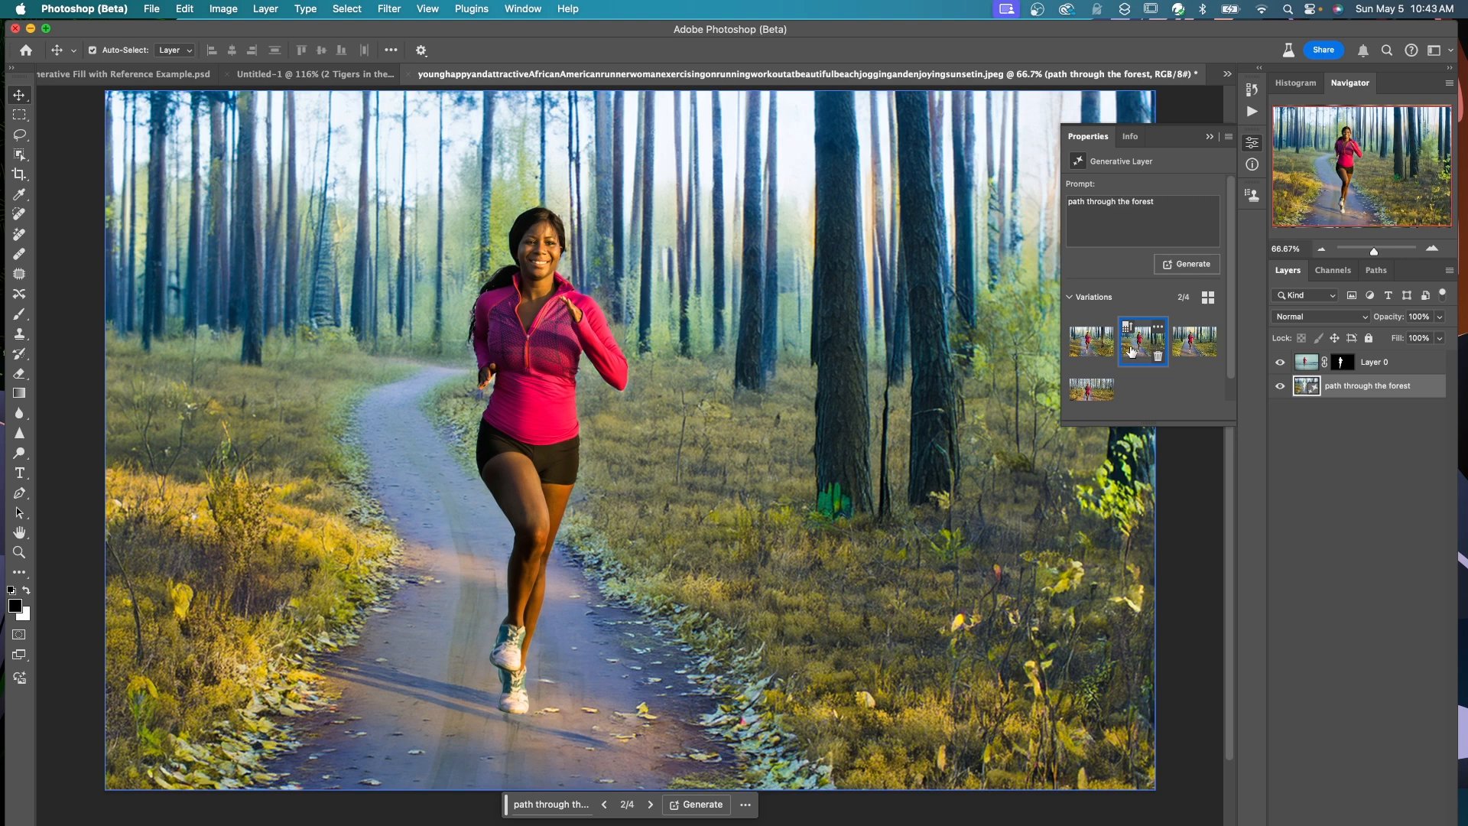
click(1193, 341)
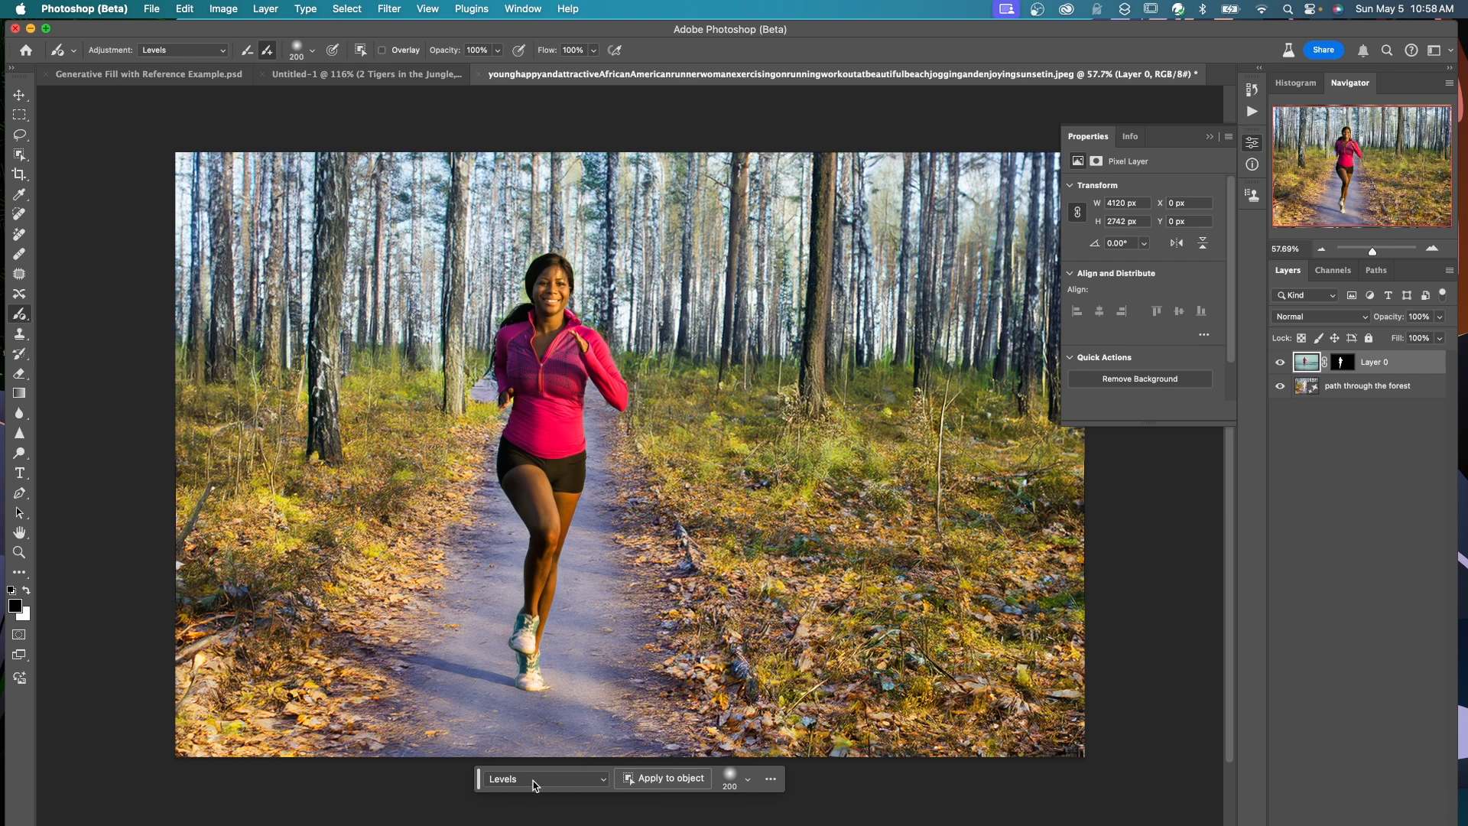
Review the Adjustment Brush's adjustment types, keep Levels and enlarge the brush size to 300
click(603, 781)
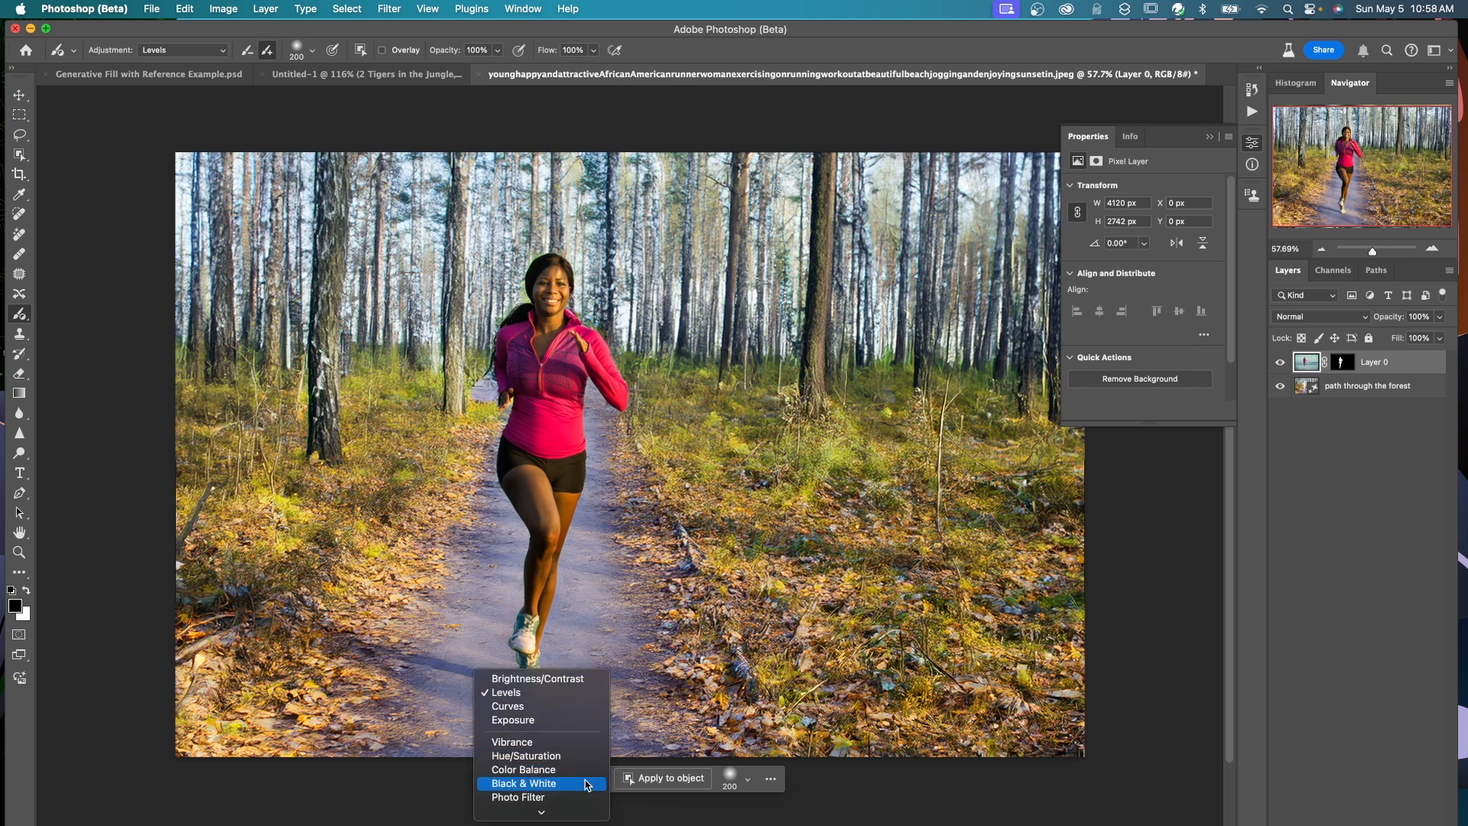
scroll(555, 735, down, 2)
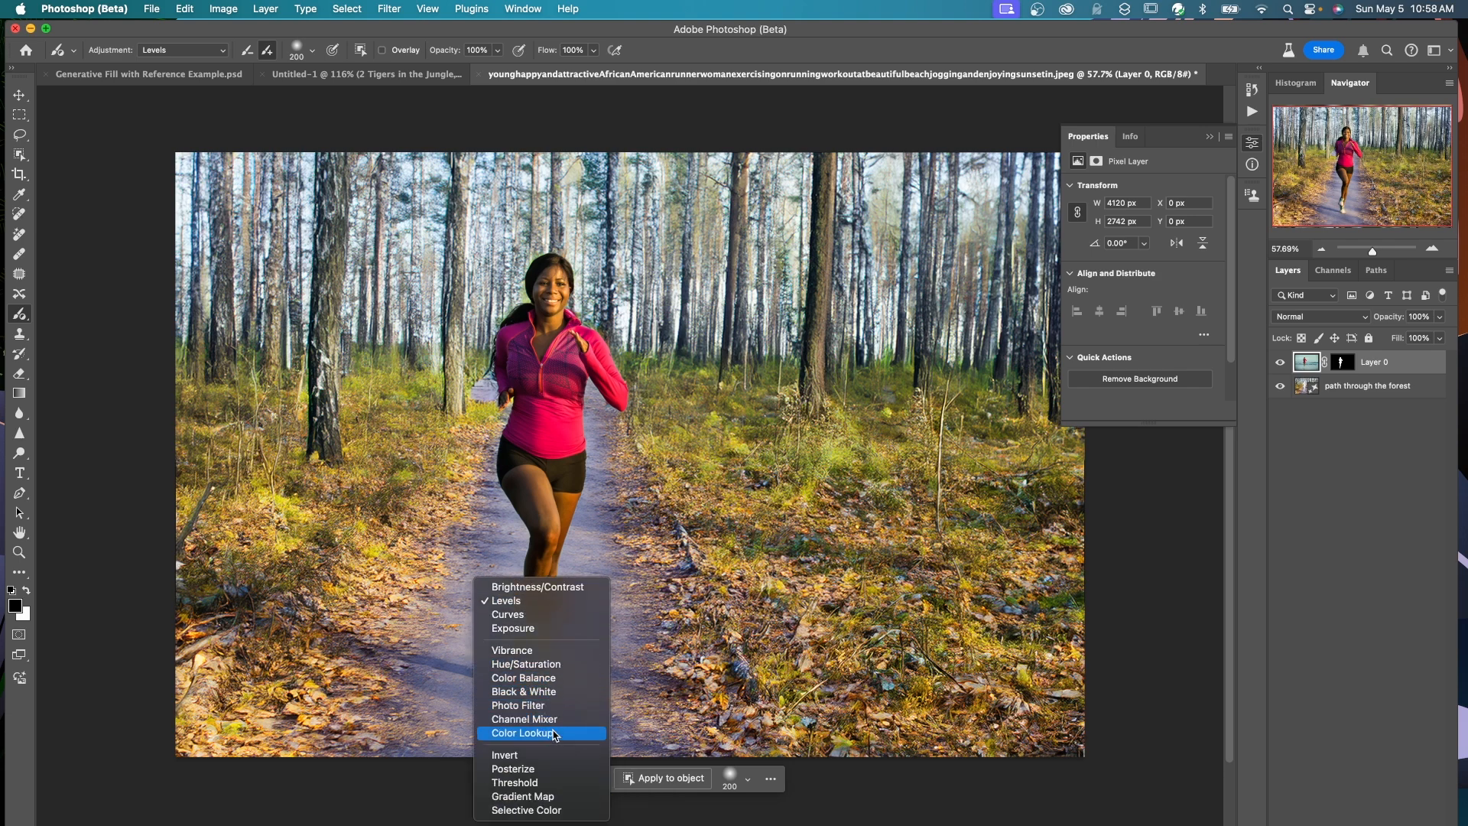
click(520, 602)
key(bracketright)
key(bracketright)
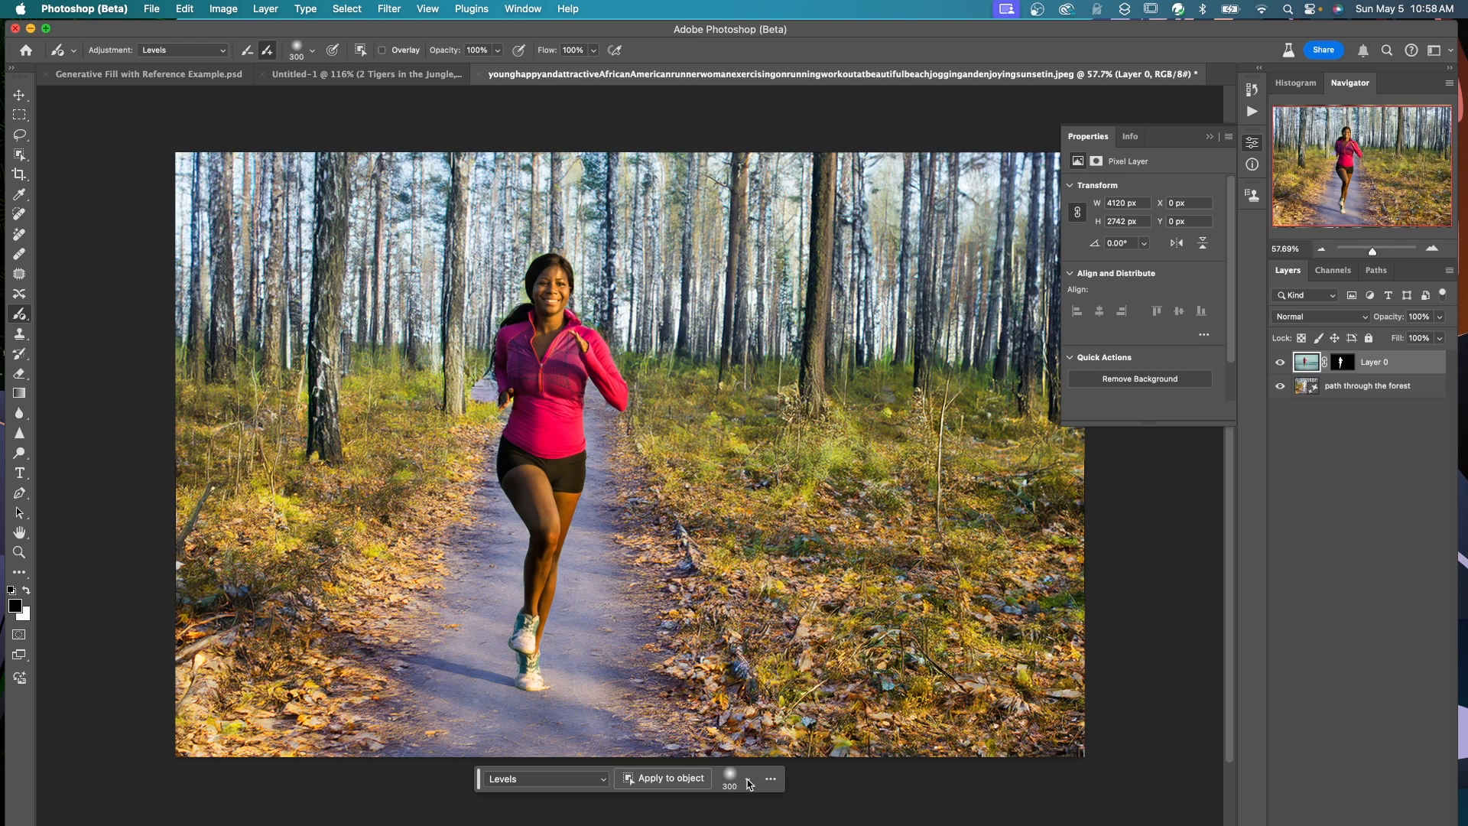
Brush the Levels adjustment over the undergrowth on both sides of the runner's path
click(429, 379)
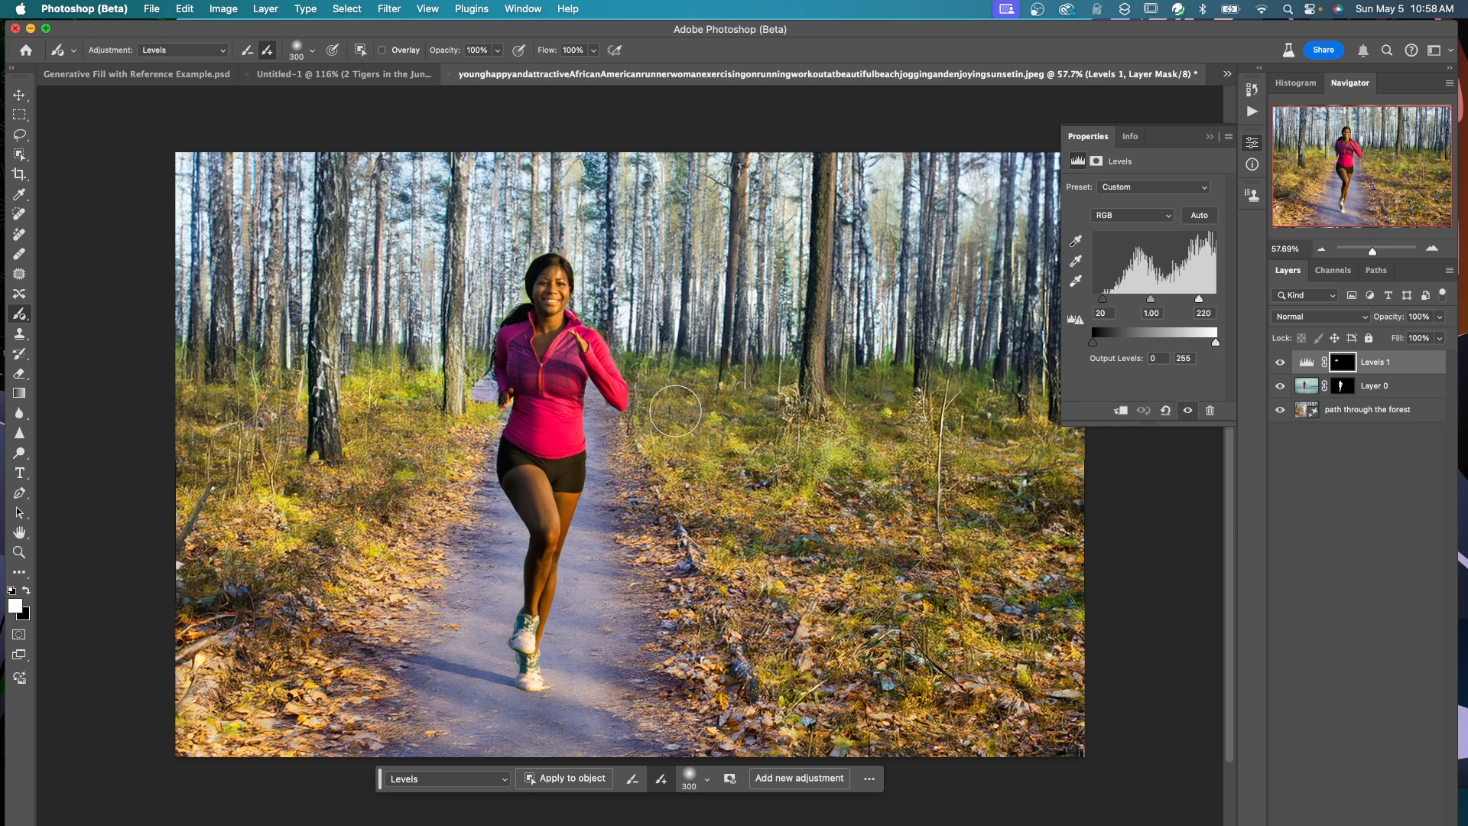
click(837, 436)
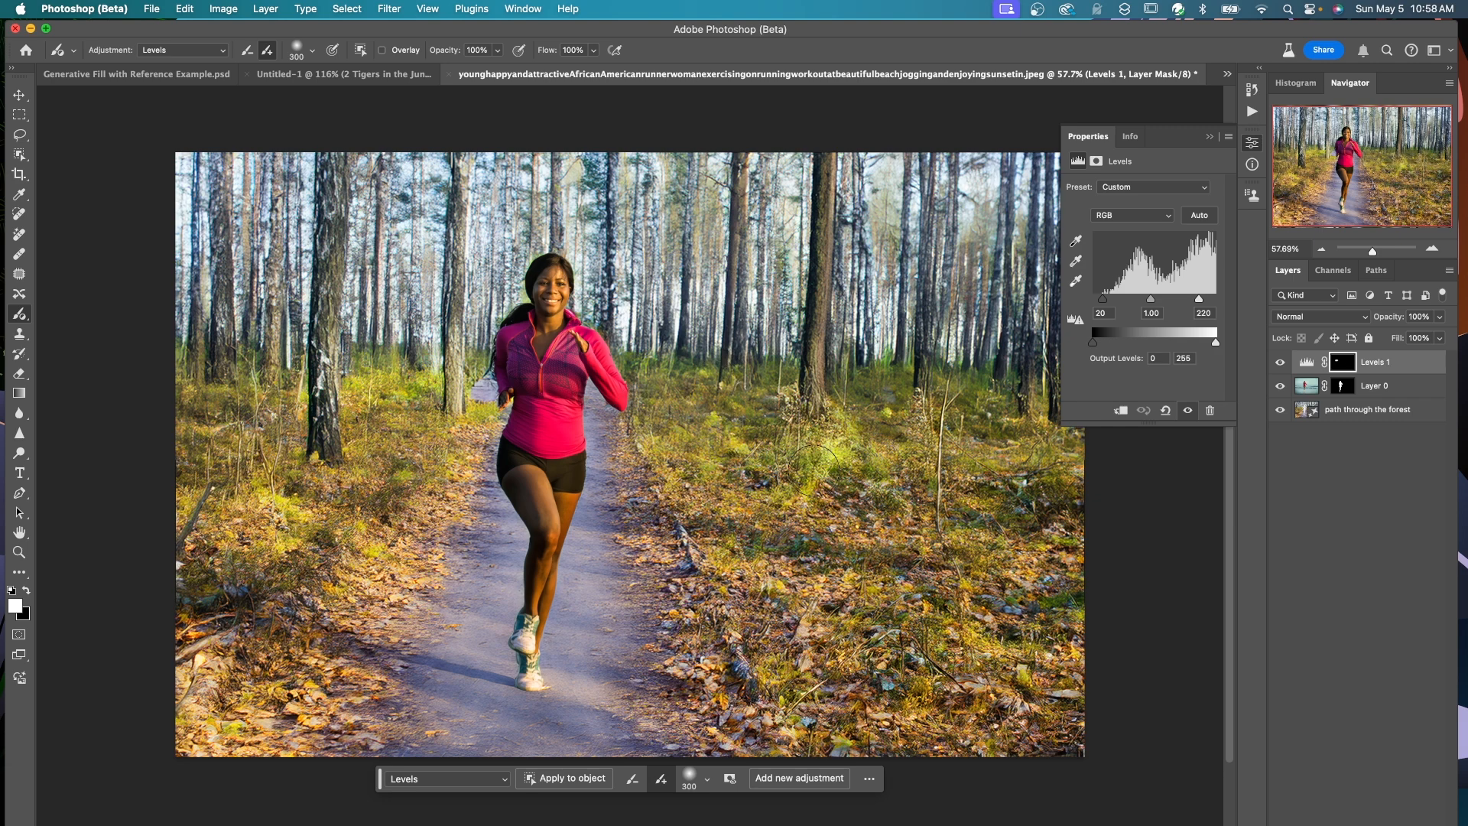
click(285, 510)
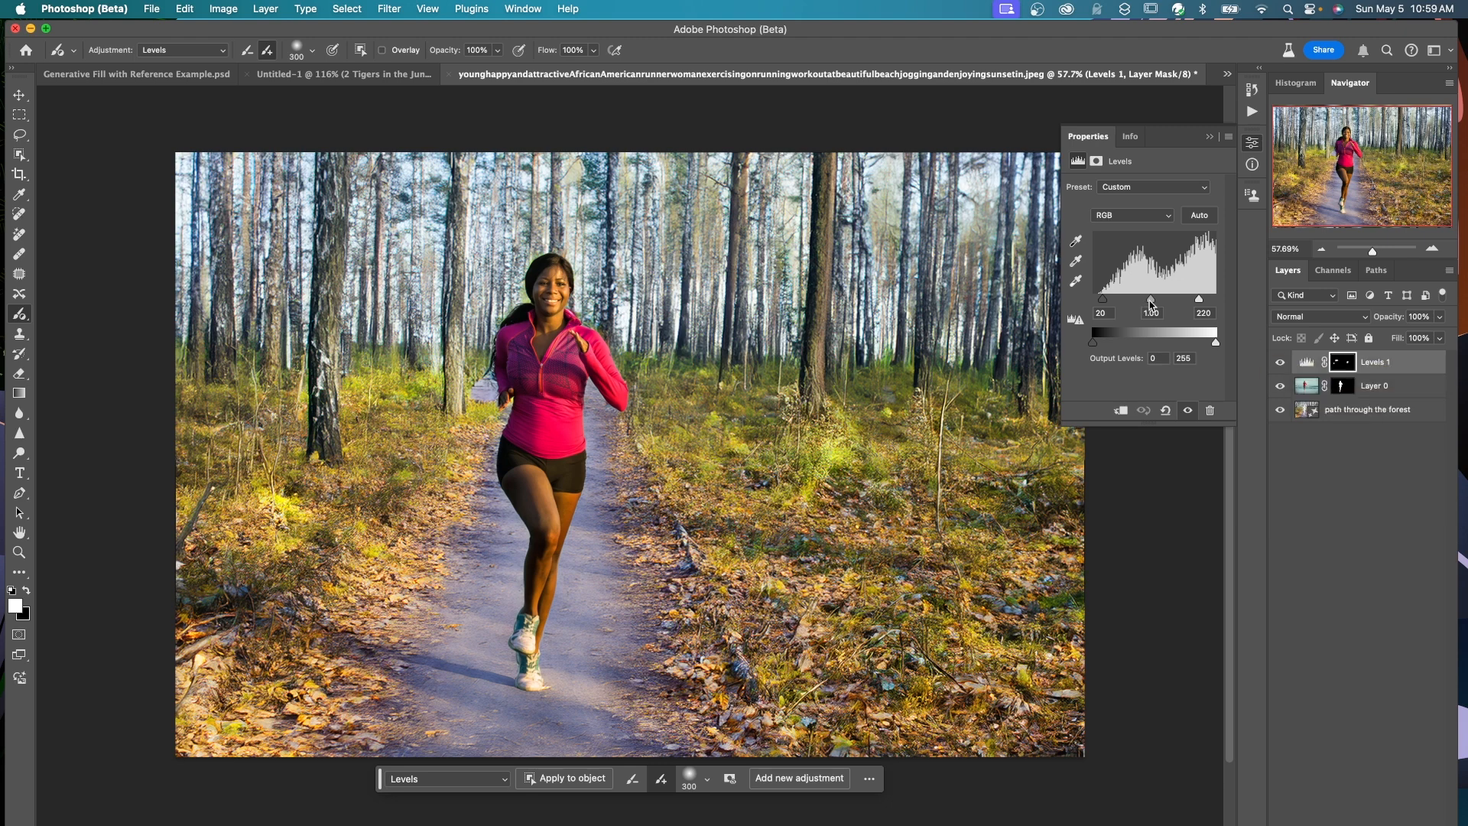
click(660, 383)
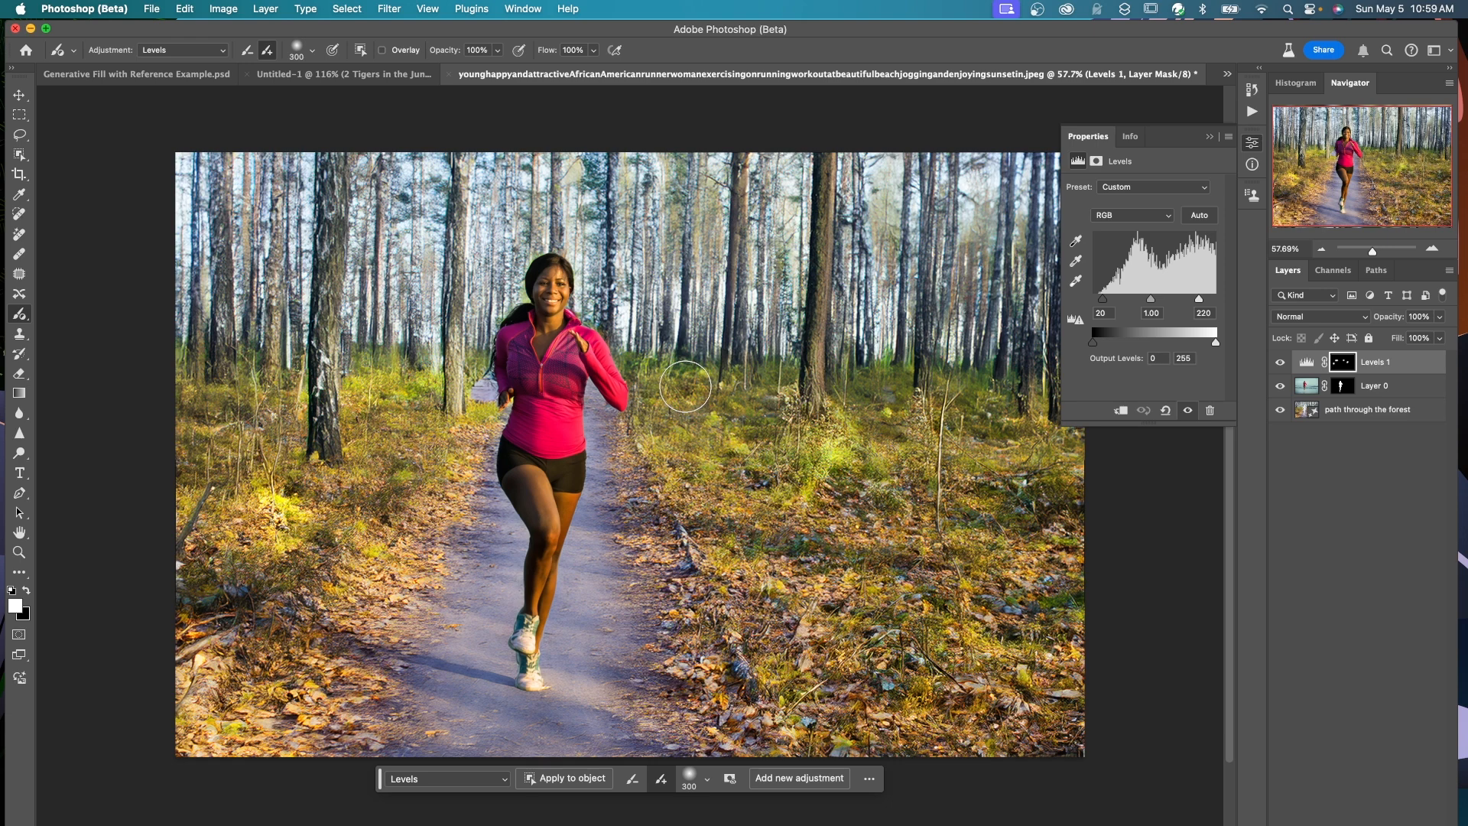
click(708, 447)
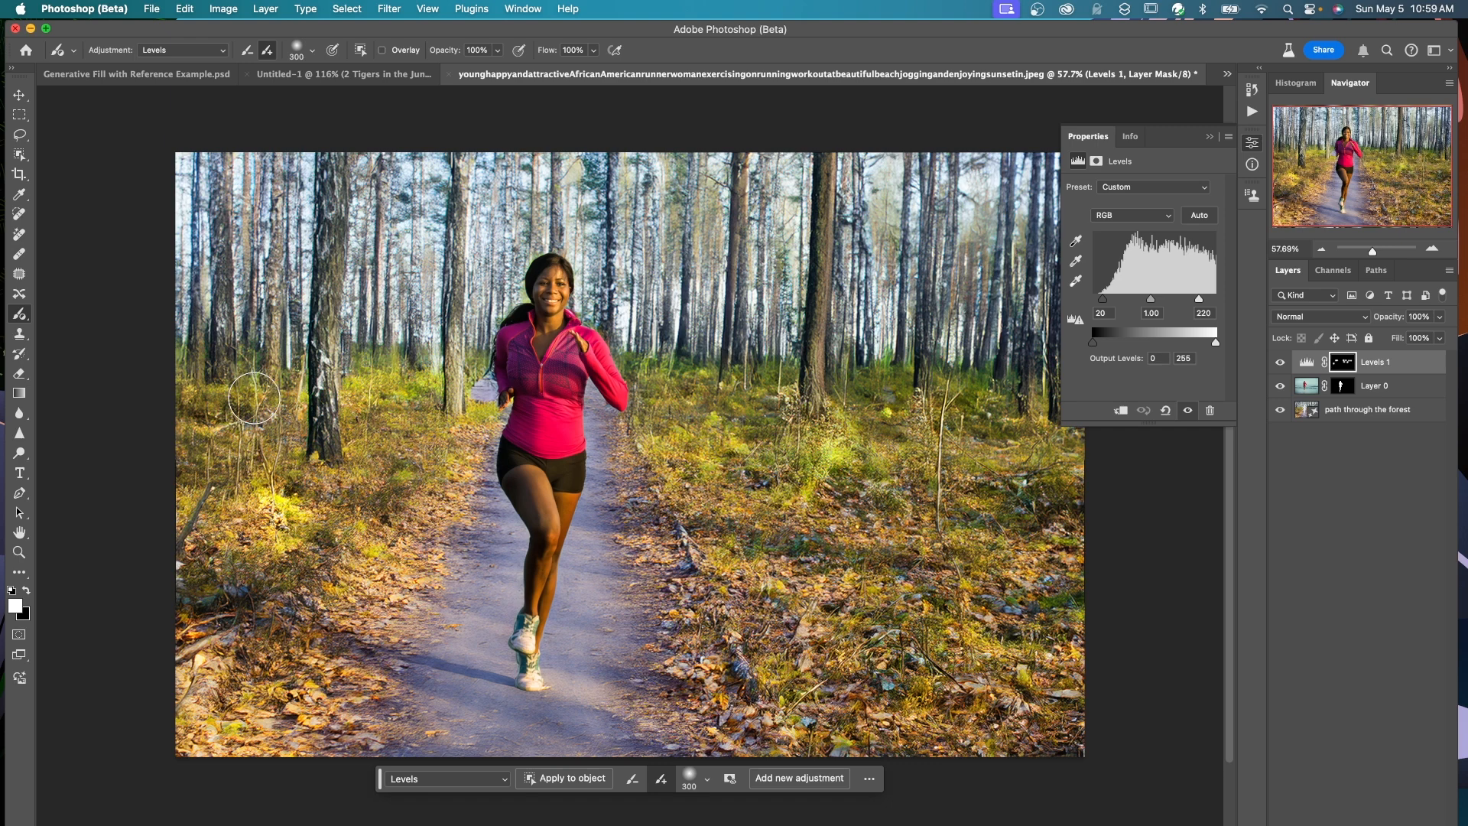
Switch the brushed adjustment from Levels to Hue/Saturation and set its Saturation to +73
click(443, 779)
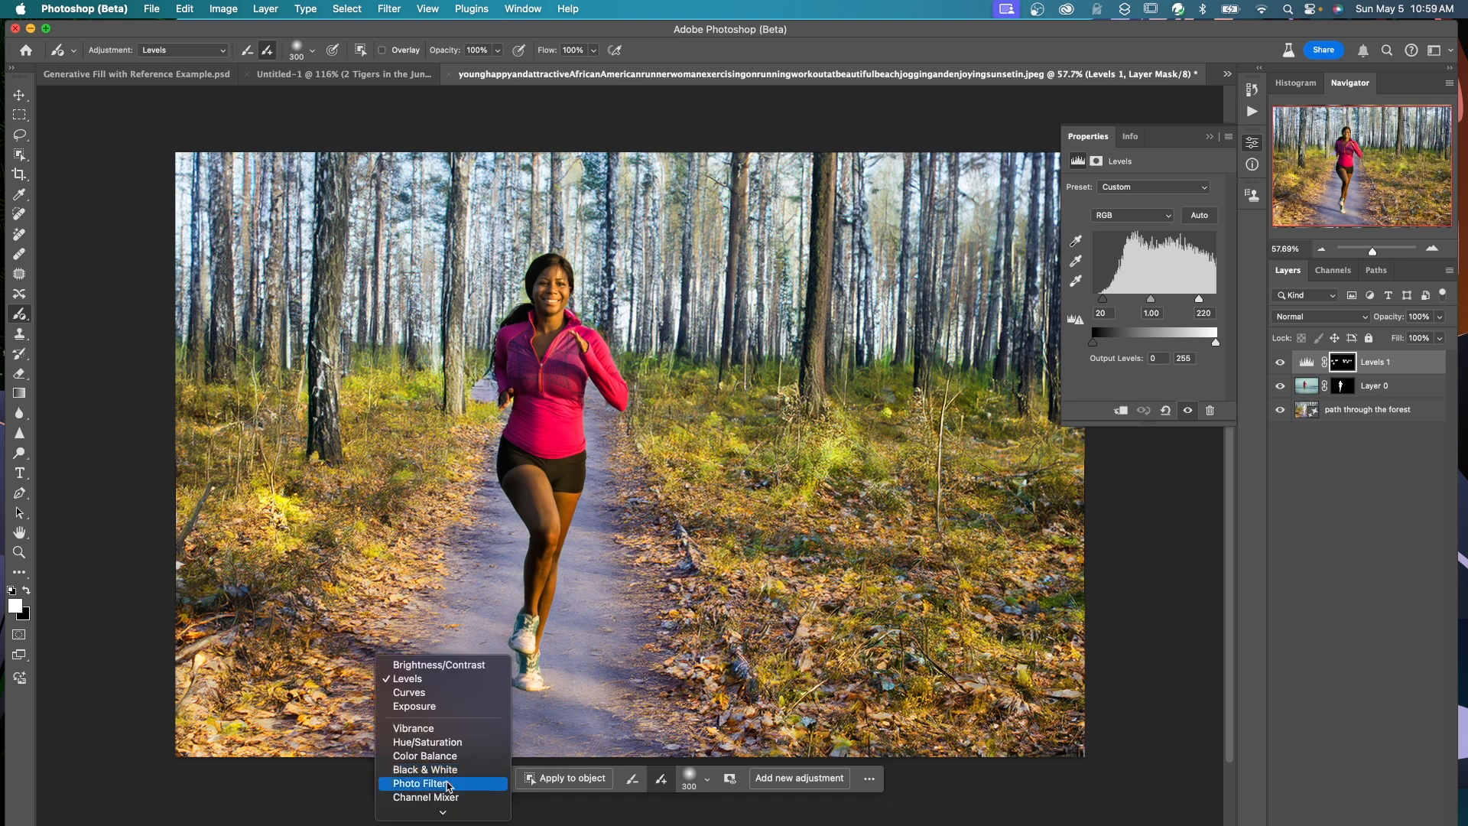
click(444, 742)
drag(1166, 278, 1195, 276)
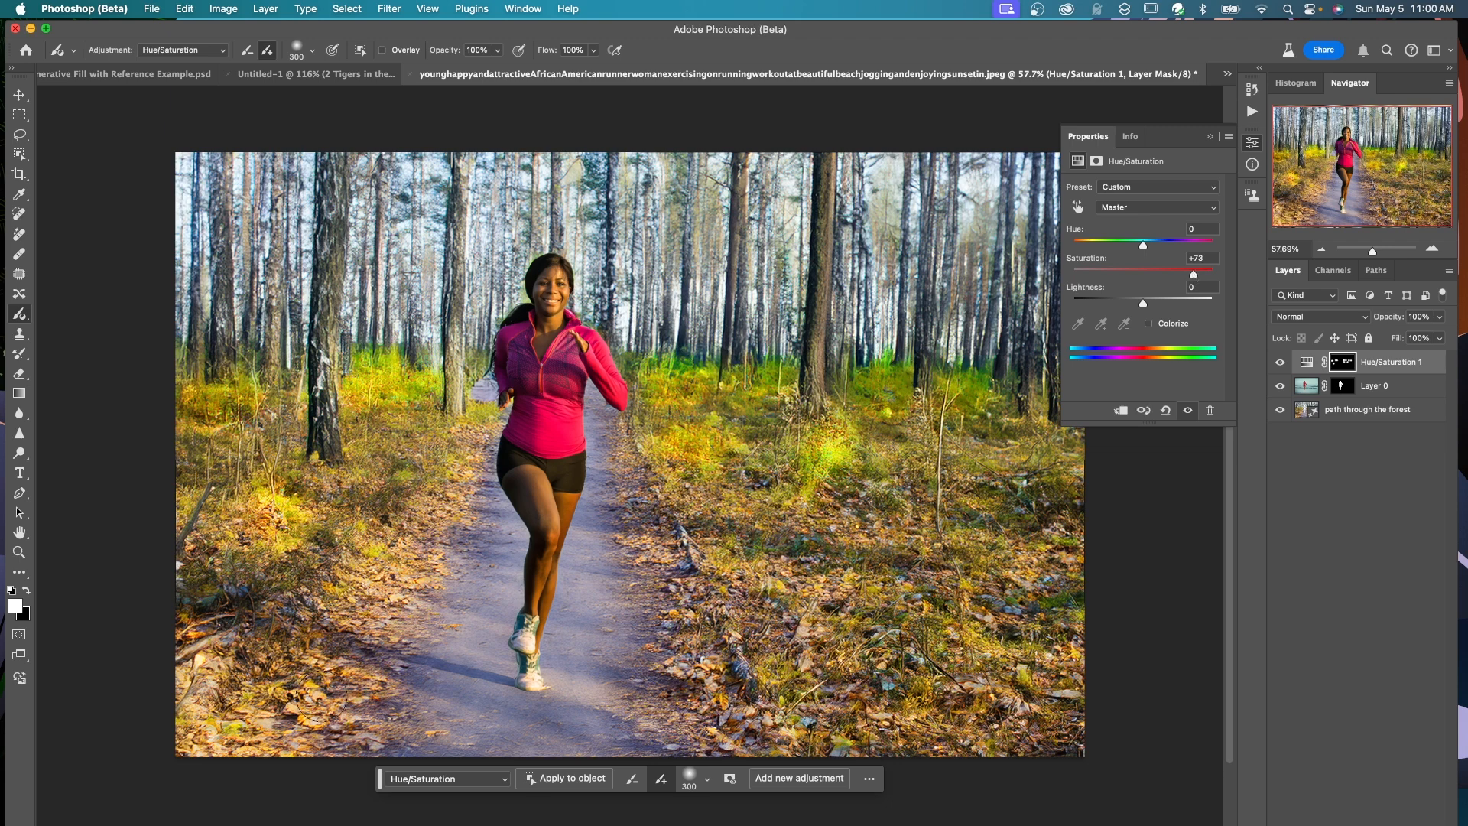
Examine the other adjustment types available for the brushed undergrowth
click(503, 779)
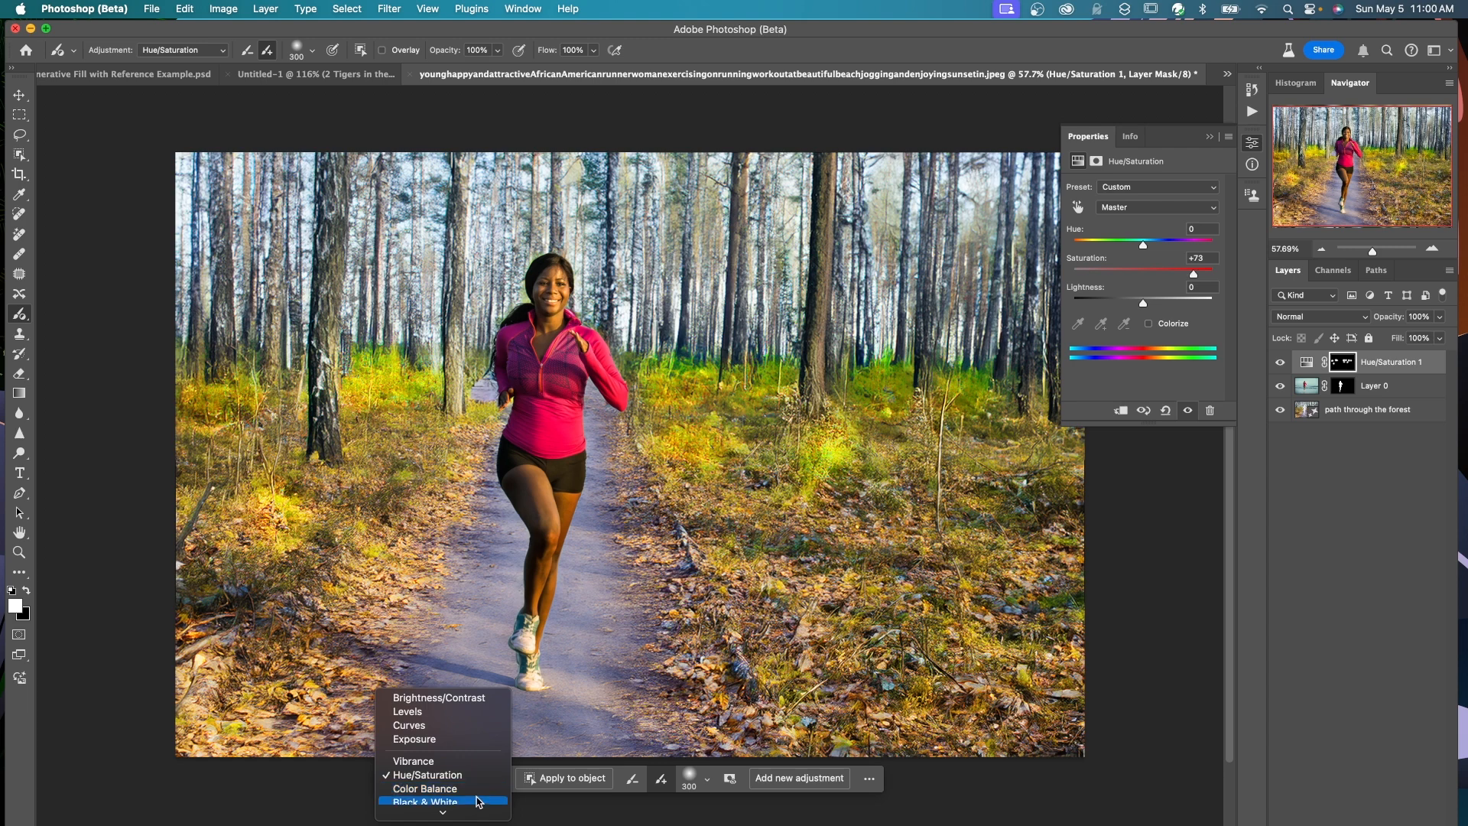
scroll(481, 791, down, 3)
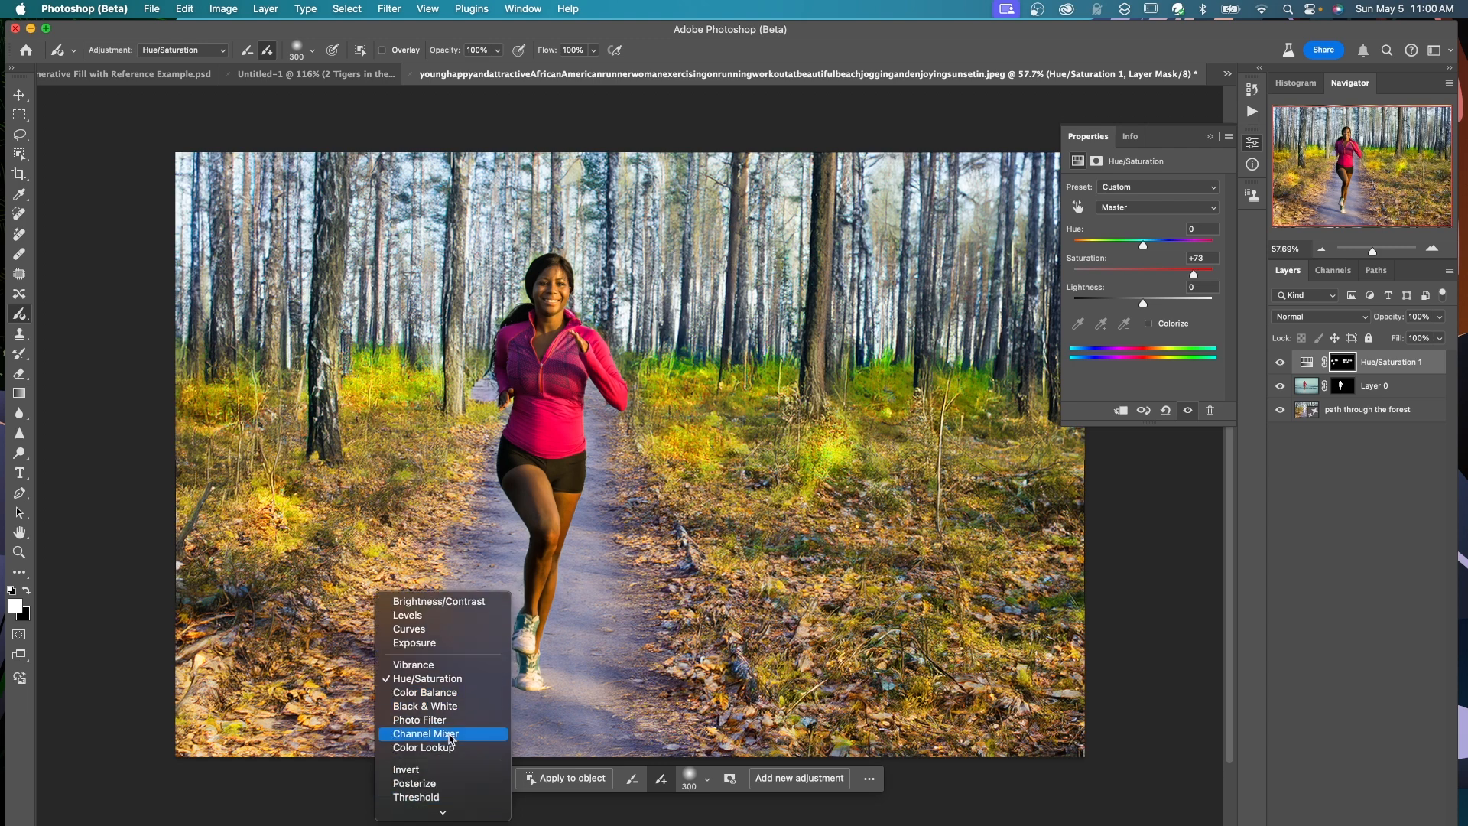